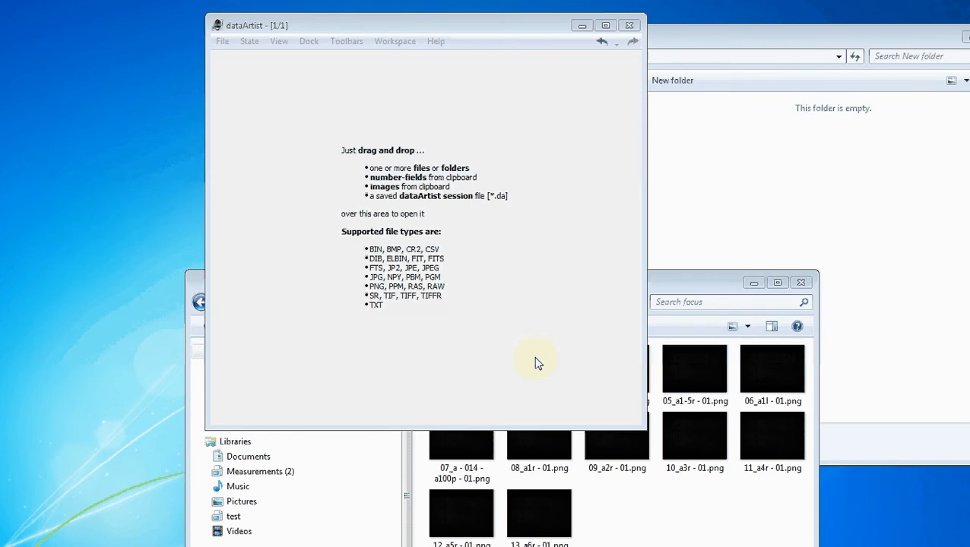
Step: Import all 12 PNG images from the focus folder together into one new display in dataArtist
left_click(608, 495)
key("ctrl+a")
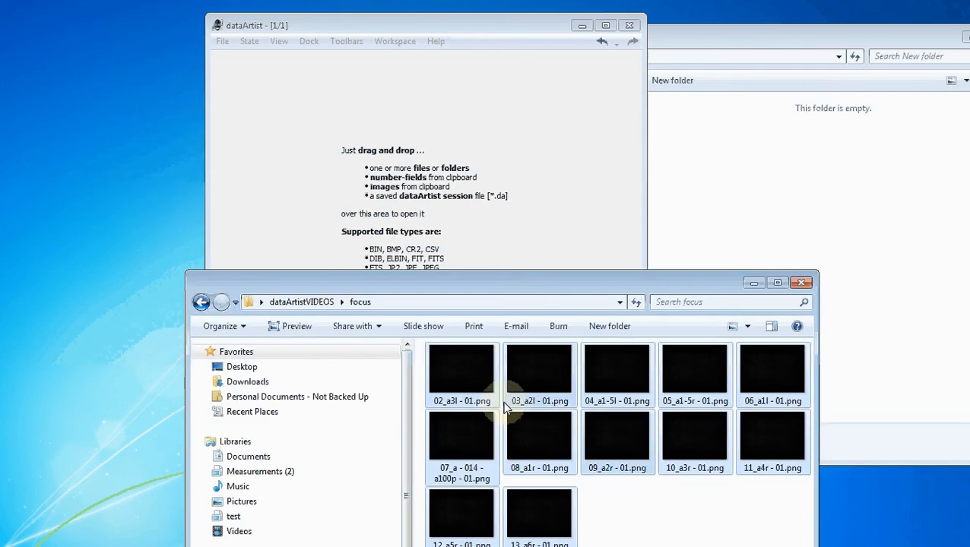
left_click_drag(505, 408, 445, 209)
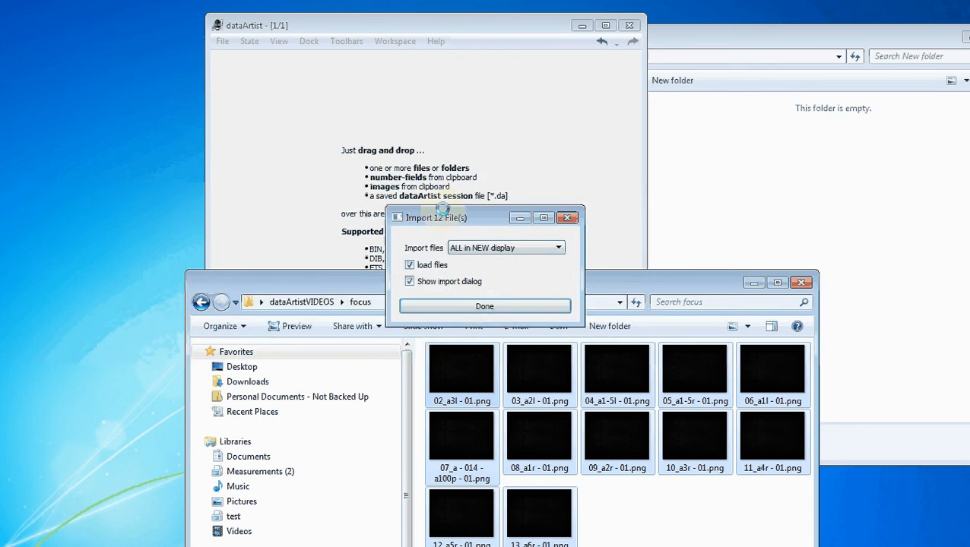
left_click(472, 306)
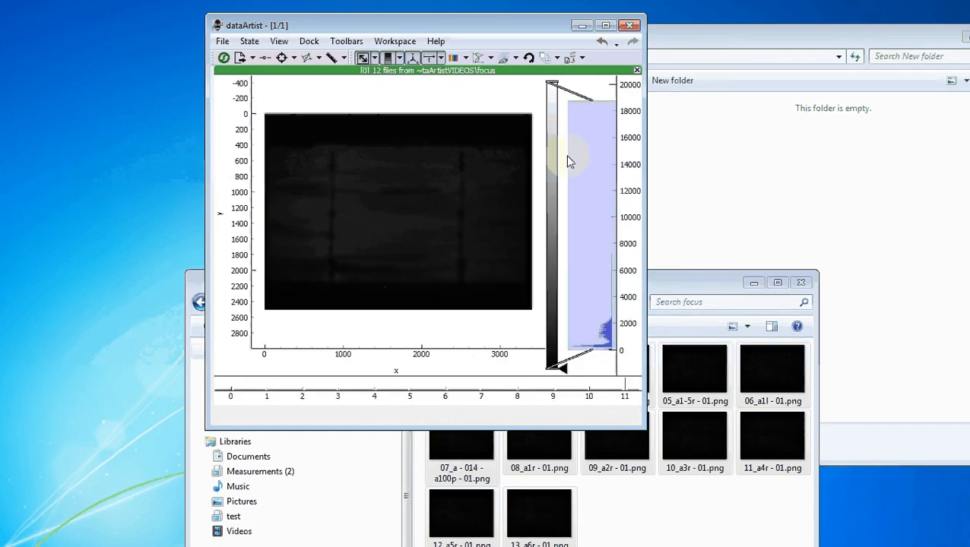
Step: Fit the image's colour levels to its histogram, apply the black-blue-pink-yellow colour gradient, and maximize the window
right_click(596, 192)
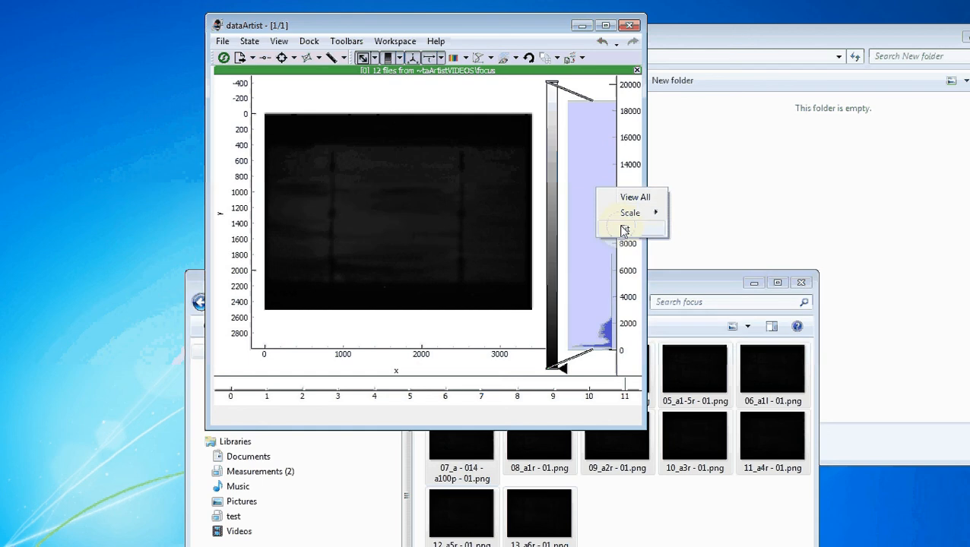
left_click(621, 228)
right_click(552, 246)
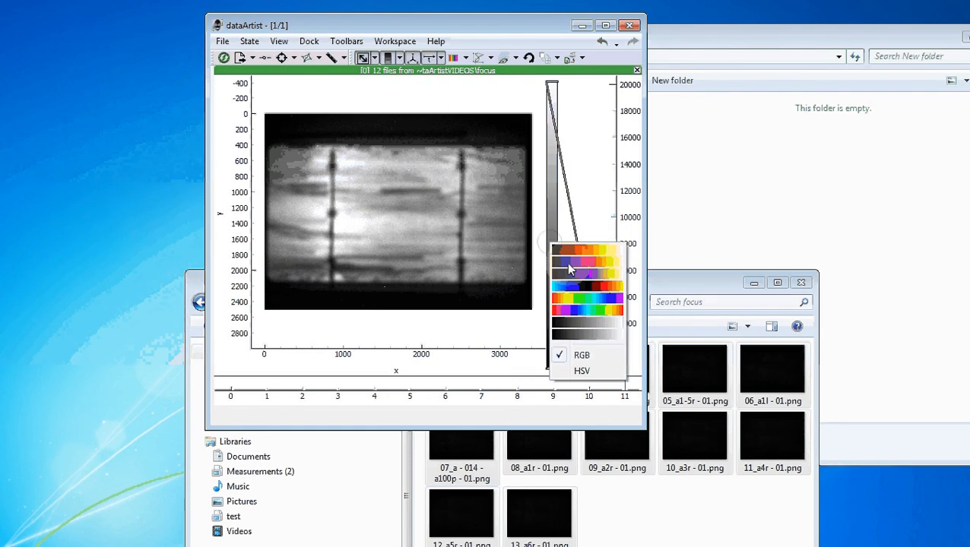
left_click(566, 262)
double_click(464, 25)
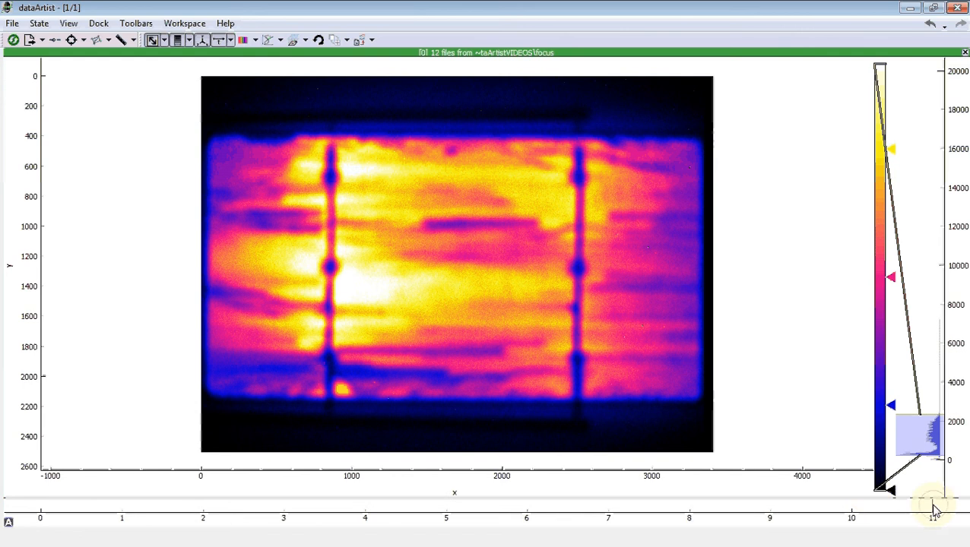
Step: Compare the focus of the image layers, moving from layer 11 to layers 5 and 4 and examining details up close
mouse_move(933, 511)
left_mouse_down()
mouse_move(903, 519)
mouse_move(498, 529)
left_mouse_up()
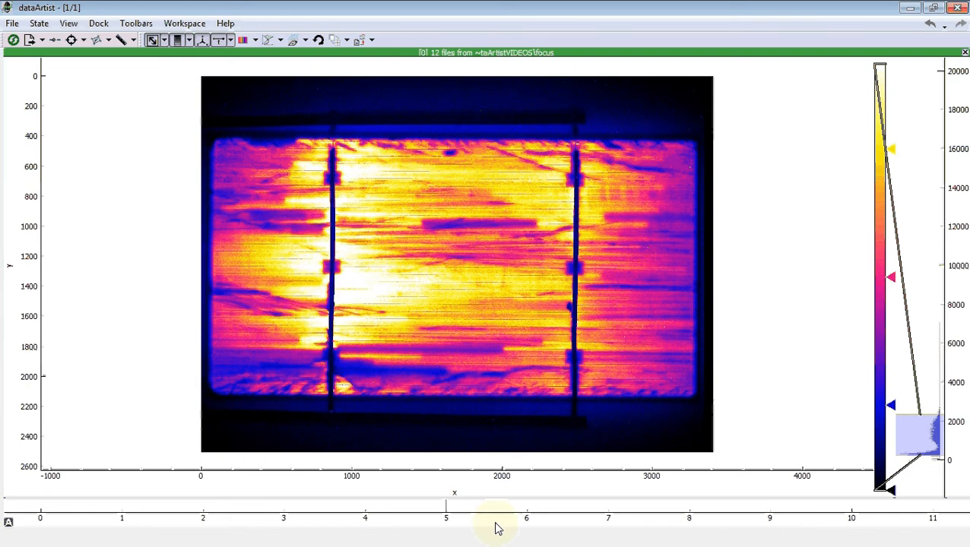
scroll(551, 305, "up", 3)
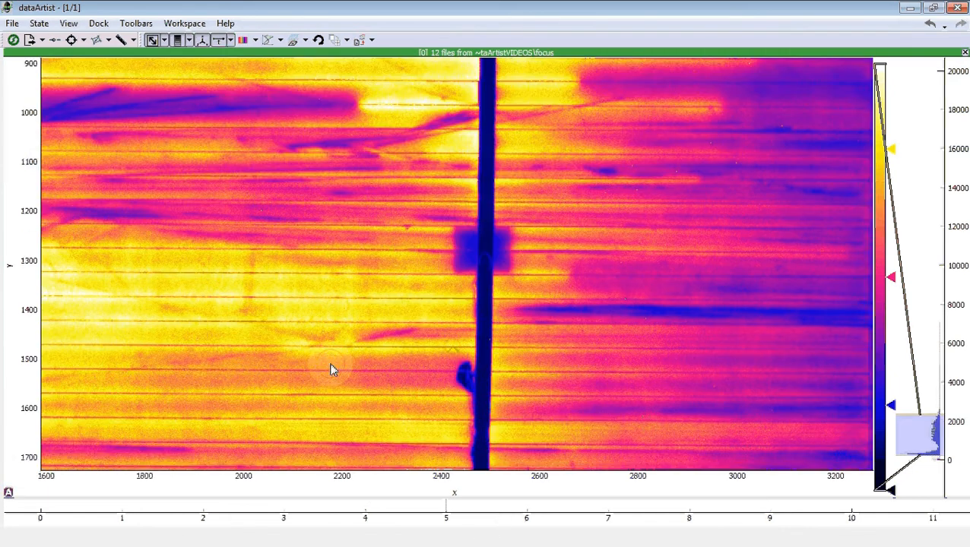
left_click_drag(332, 371, 353, 331)
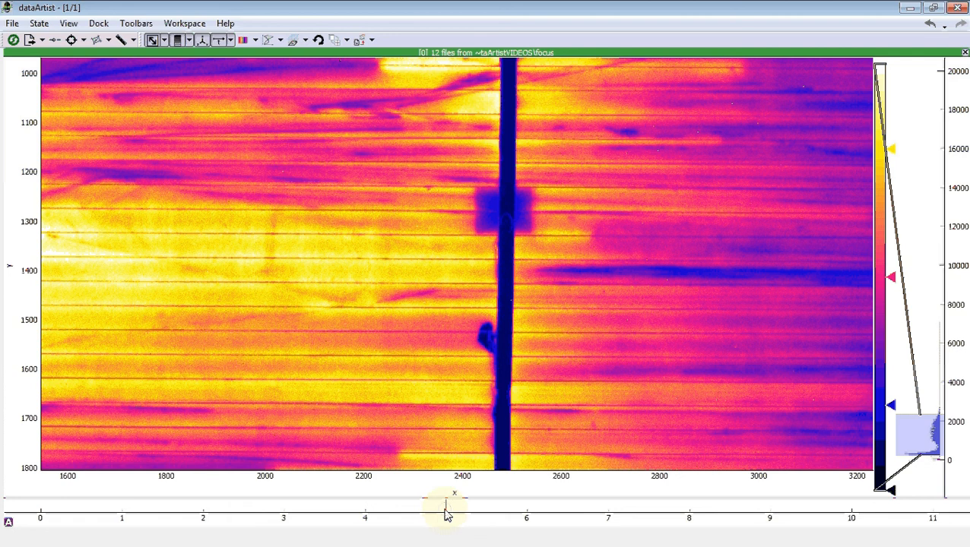
mouse_move(447, 515)
left_mouse_down()
mouse_move(529, 518)
mouse_move(417, 521)
mouse_move(426, 512)
left_mouse_up()
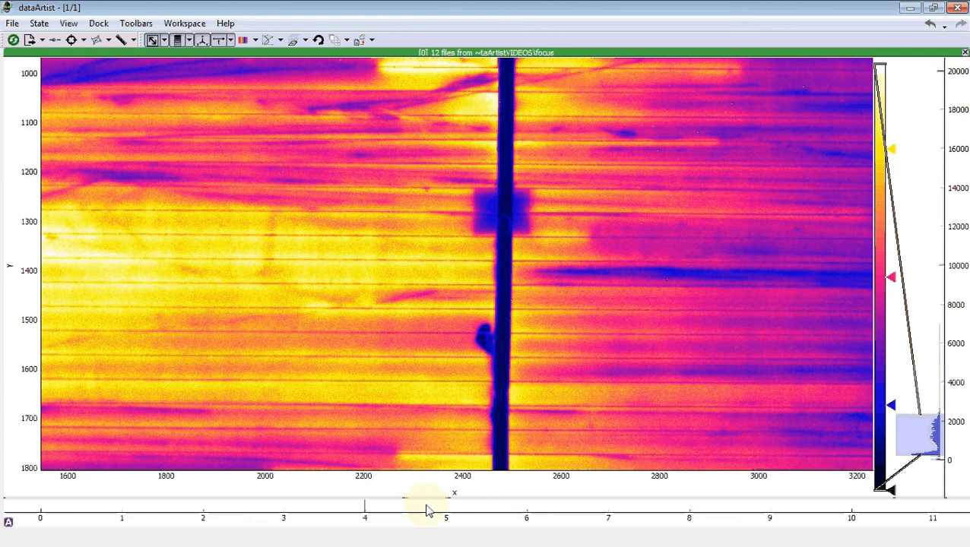
Step: Show the Calibrate tools and calculate the RelativeSharpness of all layers with the tenengrad method
left_click(138, 24)
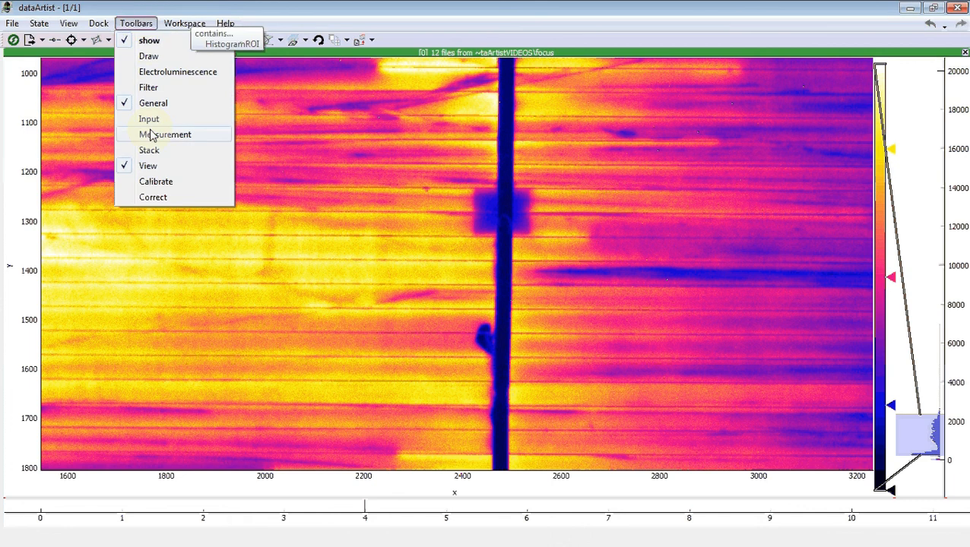
left_click(155, 185)
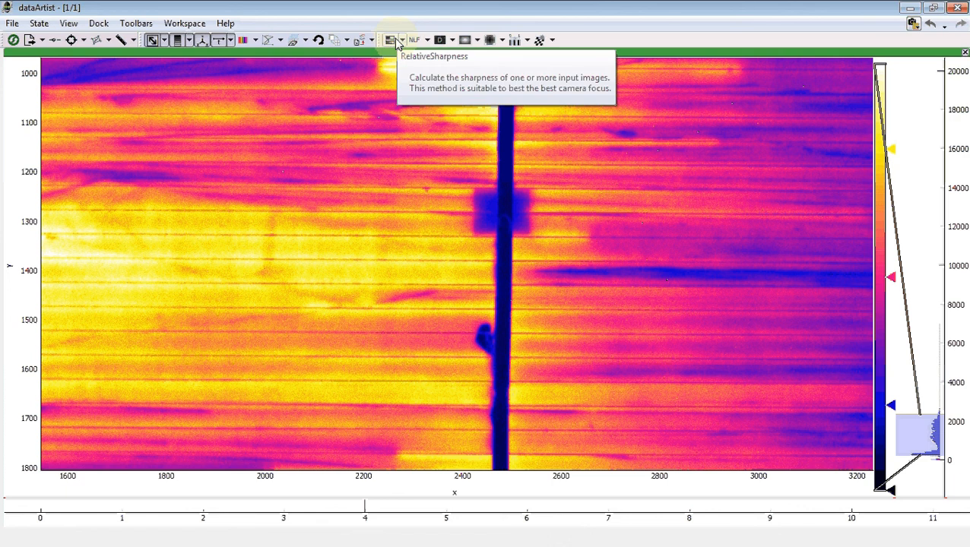
left_click(392, 41)
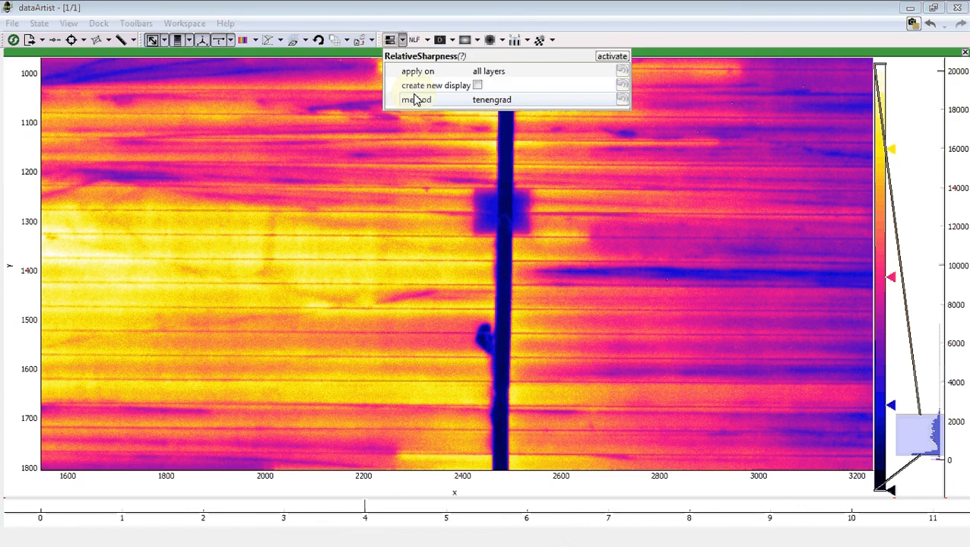
left_click(492, 101)
left_click(495, 102)
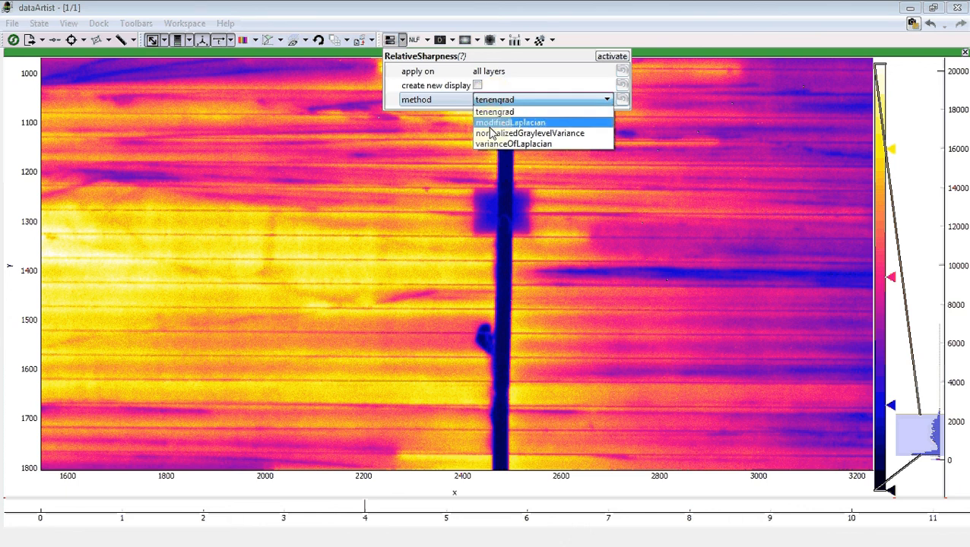
left_click(487, 111)
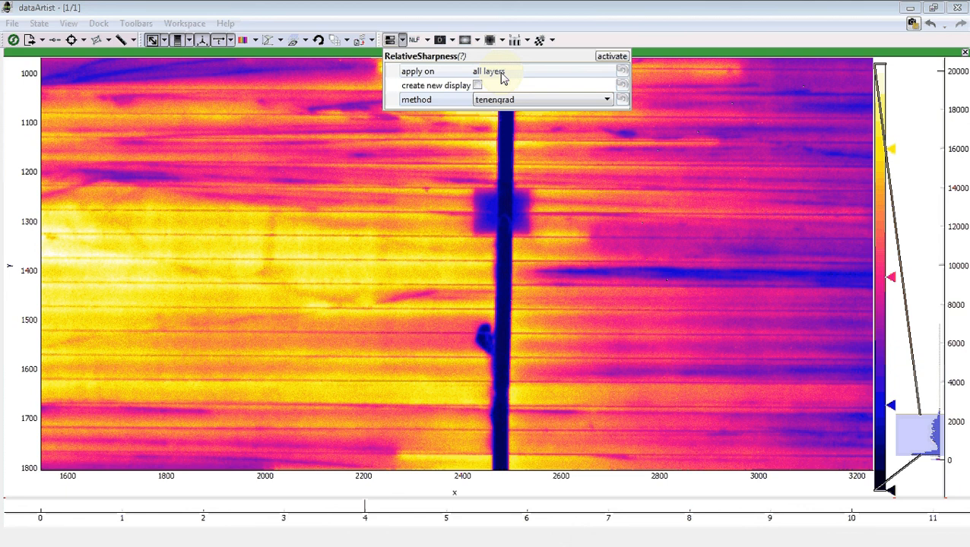
left_click(608, 57)
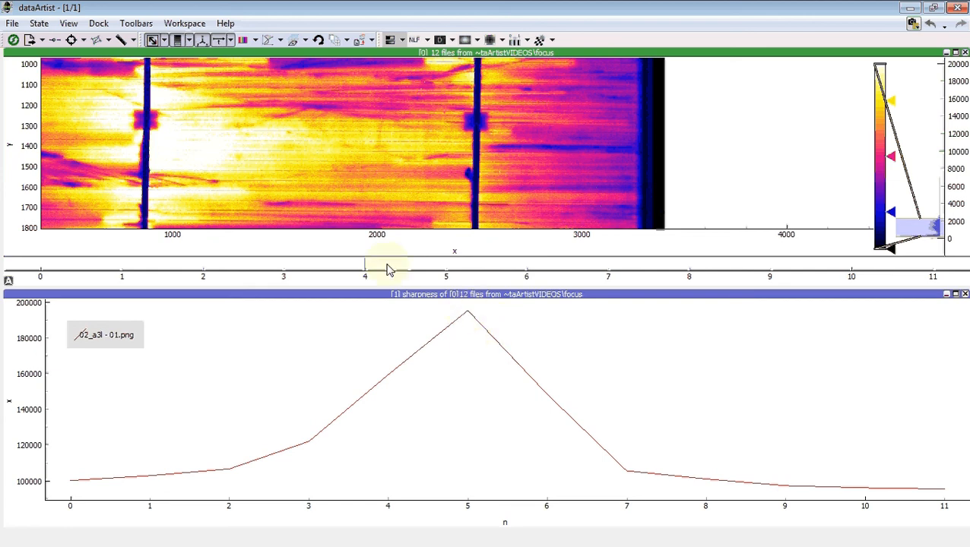
Step: Show layer 5 of the image stack and examine its sharpness up close
left_click(446, 267)
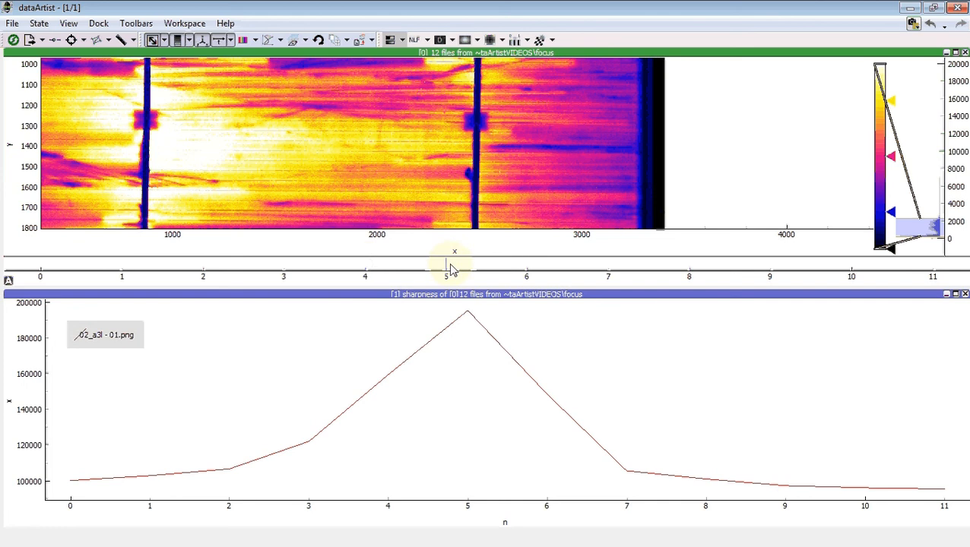
scroll(396, 176, "up", 4)
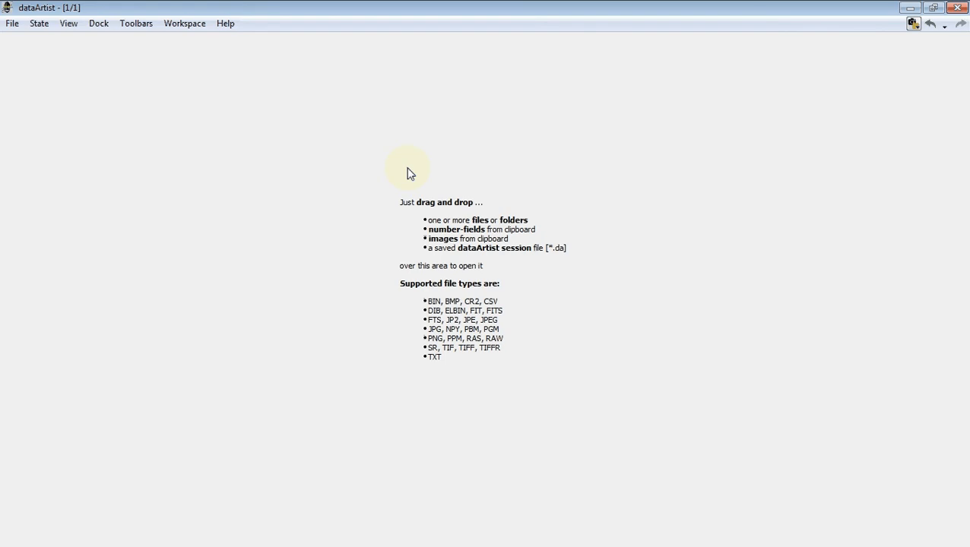
Step: Add an empty 2D image/video display to the workspace
left_click(100, 24)
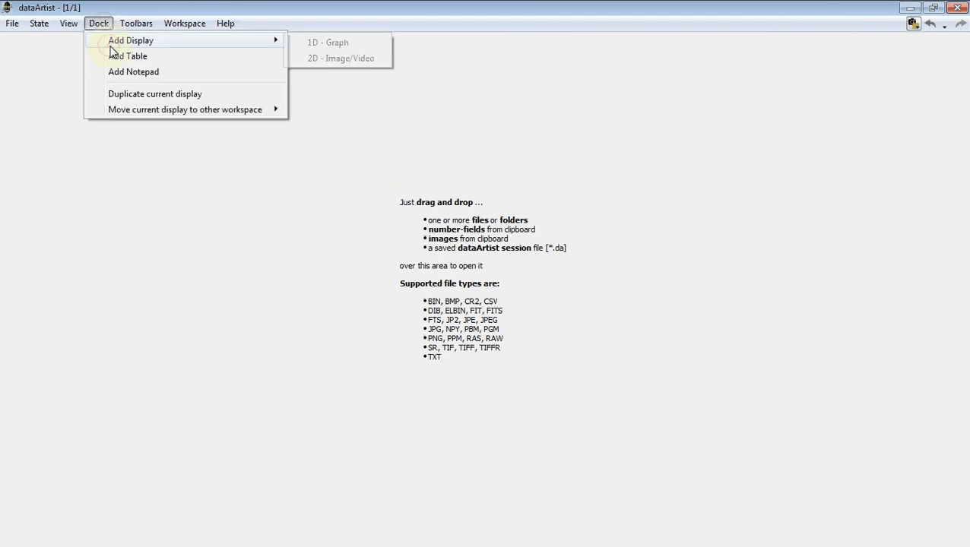
left_click(329, 62)
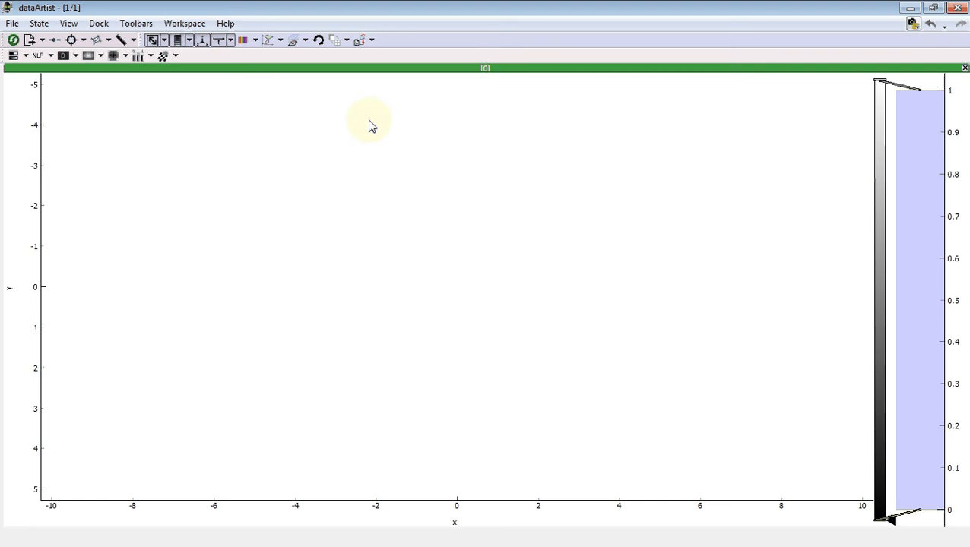
Step: Enable folder watching in the communication preferences and choose the desktop's New folder as the watched folder
left_click(14, 23)
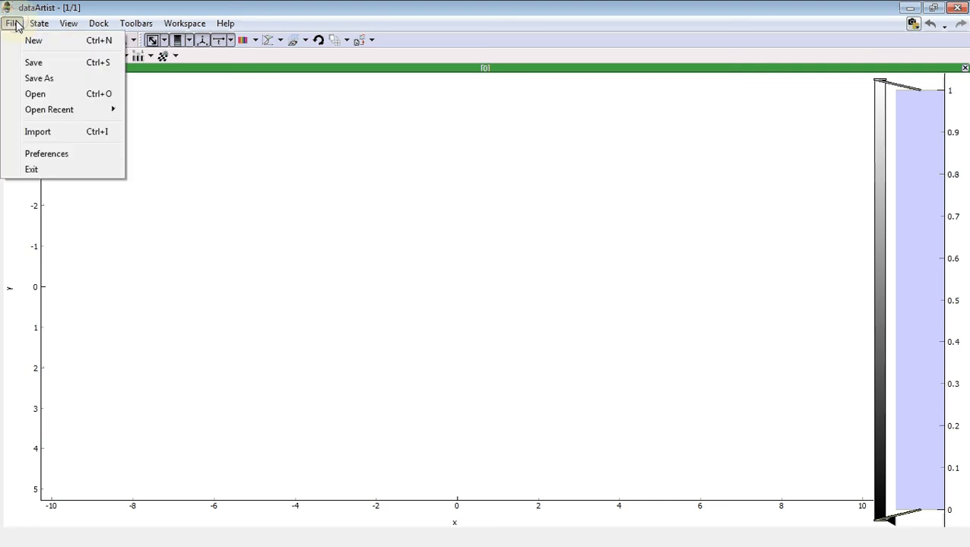
left_click(52, 154)
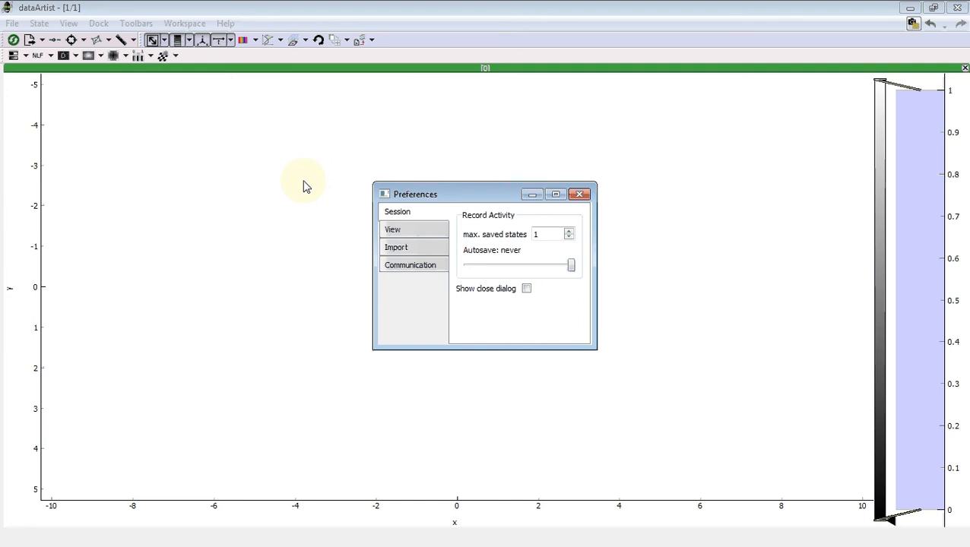
left_click(411, 270)
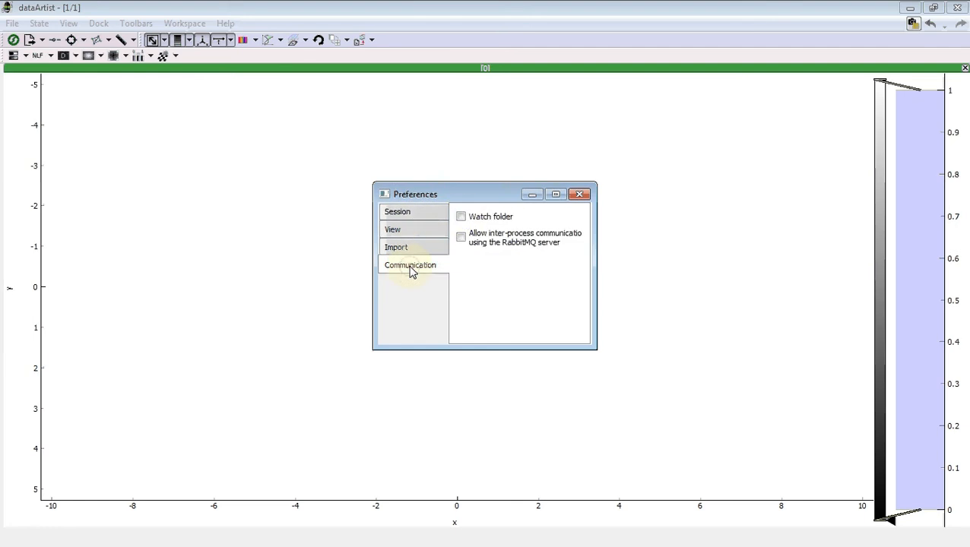
left_click(461, 217)
left_click(547, 242)
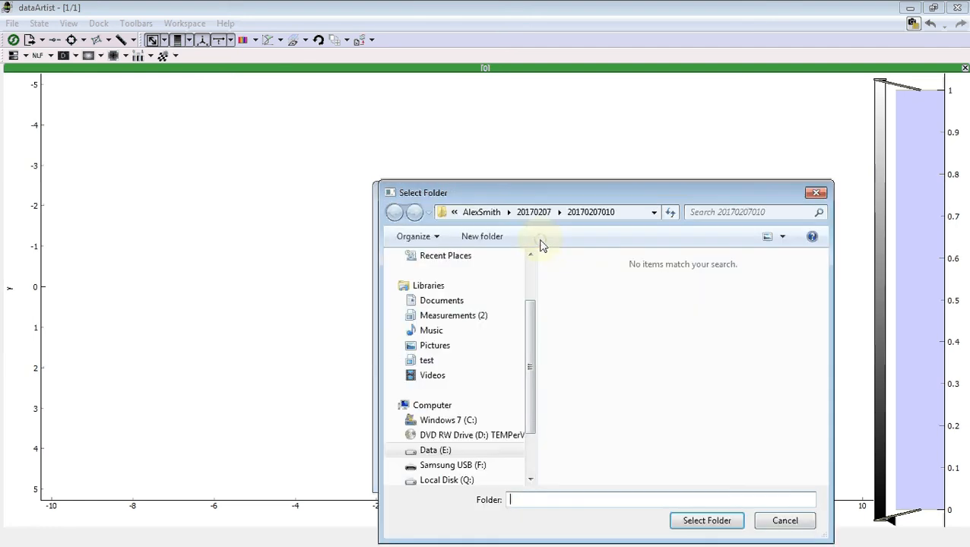
left_click_drag(534, 316, 531, 271)
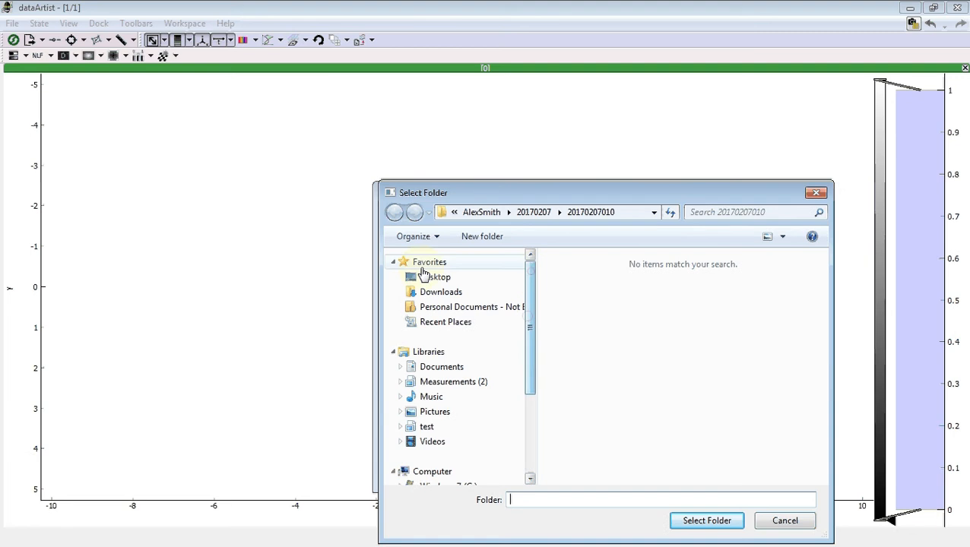
left_click(424, 278)
scroll(669, 277, "down", 2)
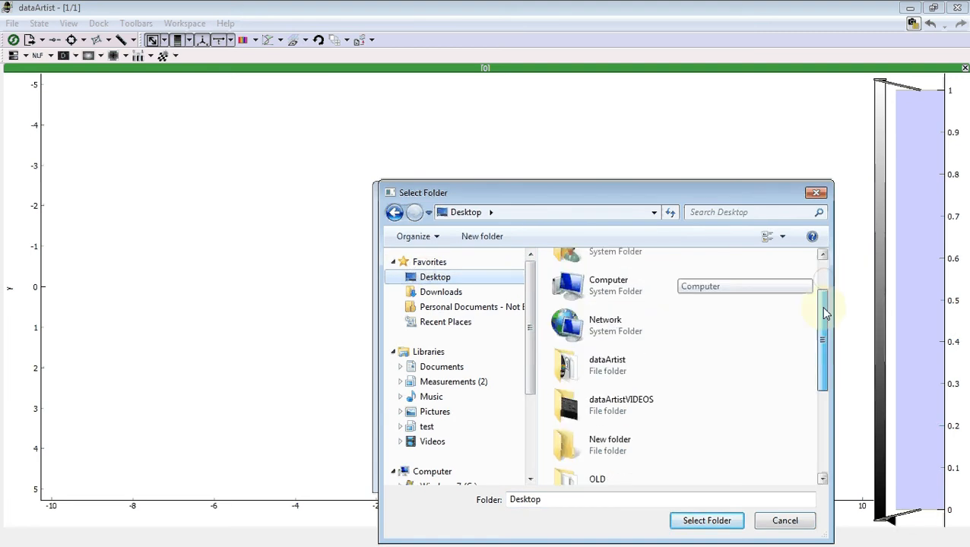
scroll(620, 338, "down", 2)
left_click(620, 338)
double_click(620, 338)
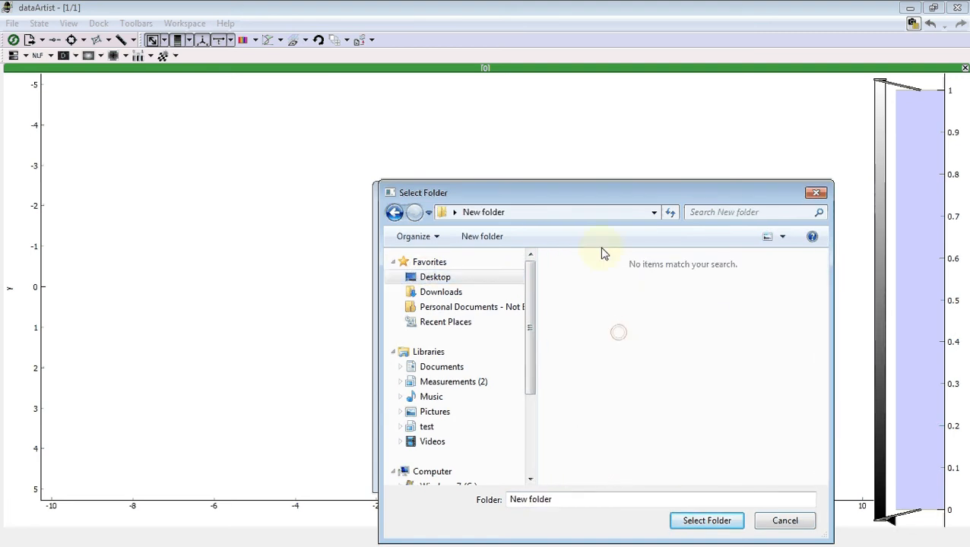
left_click(697, 521)
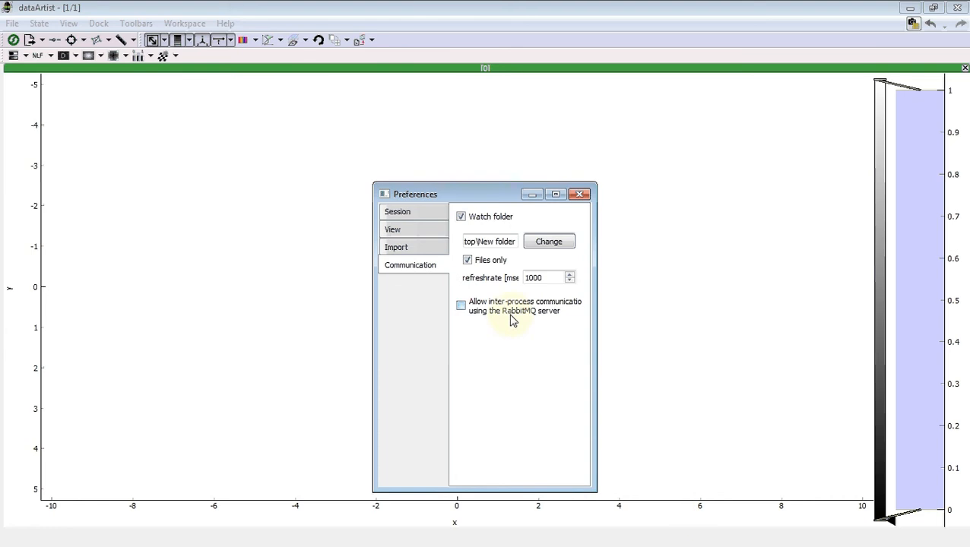
Step: Set the import preferences to add files to display [0] without showing the import dialog, and close the preferences
left_click(392, 248)
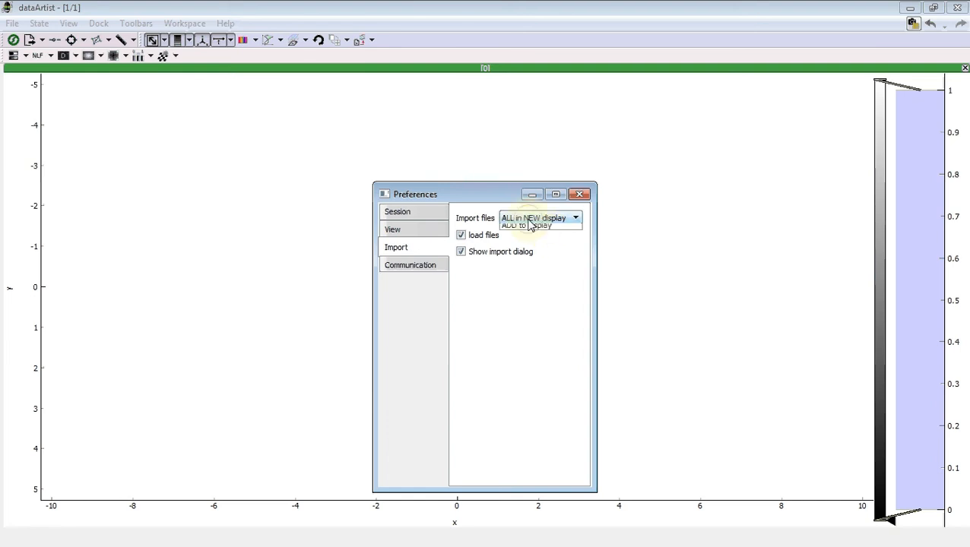
left_click(534, 219)
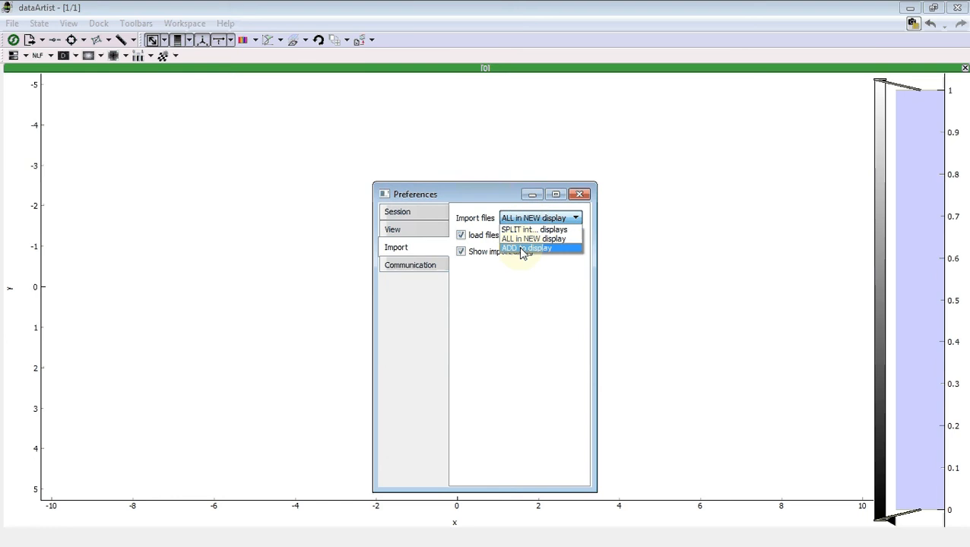
left_click(520, 247)
left_click(546, 238)
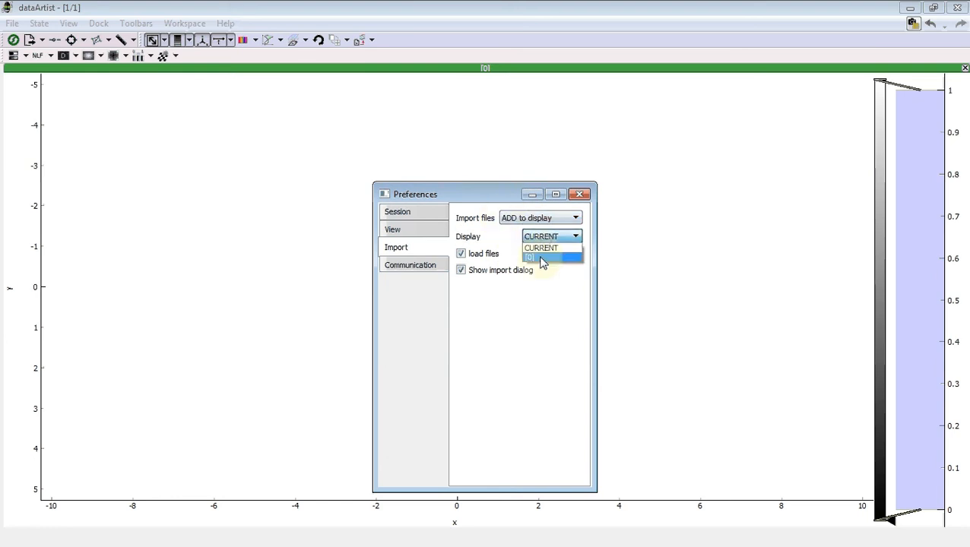
left_click(541, 258)
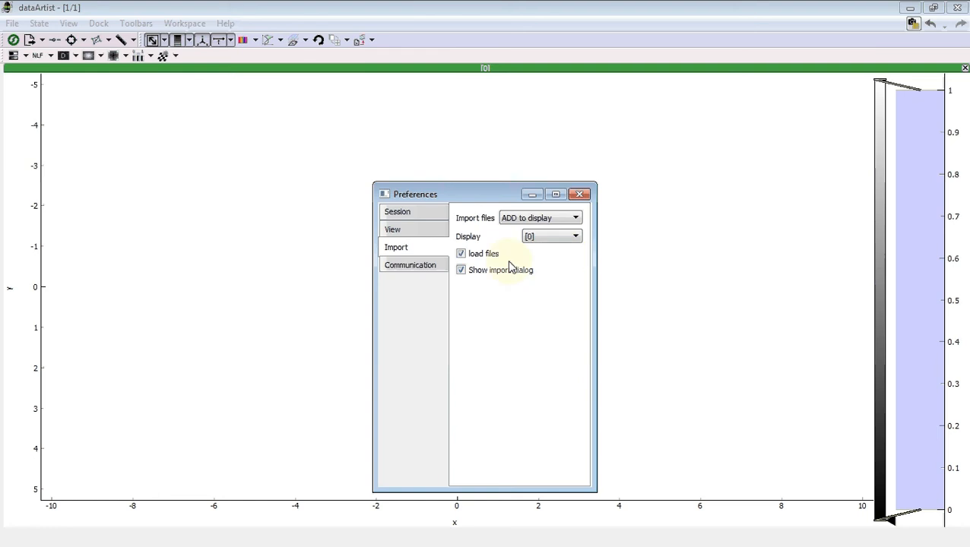
left_click(460, 271)
left_click(579, 195)
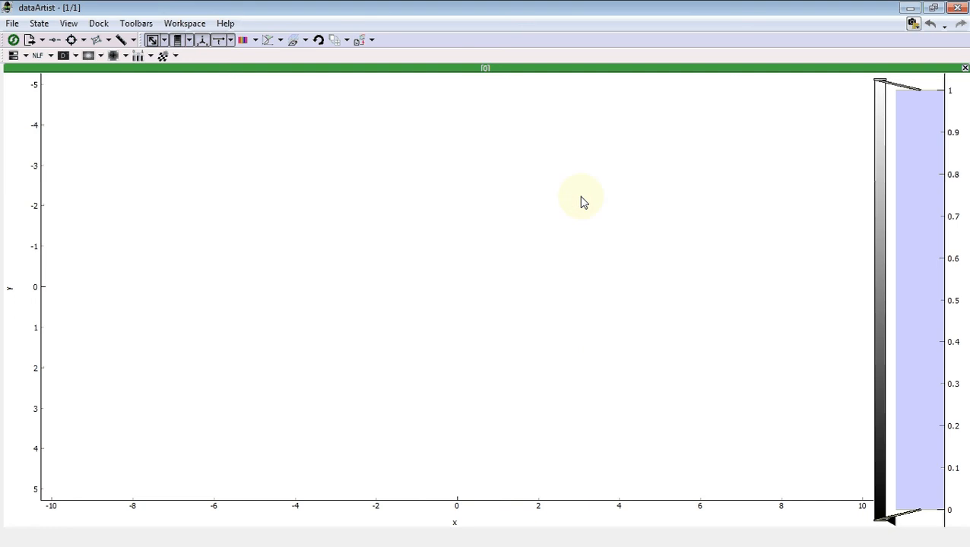
Step: Copy 02_a3l - 01.png from the focus folder into the watched New folder in Windows Explorer and return to dataArtist
left_click_drag(478, 8, 363, 55)
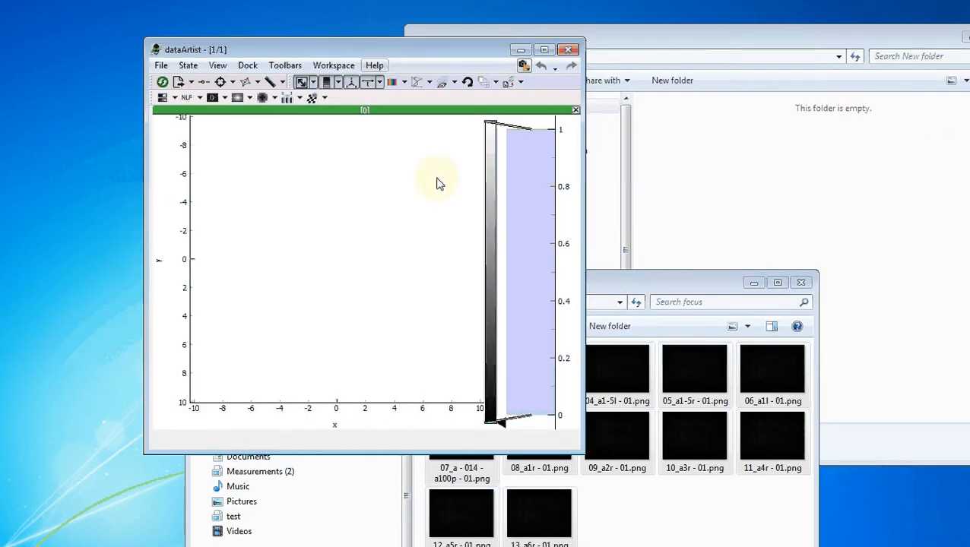
left_click(636, 523)
left_click(459, 368)
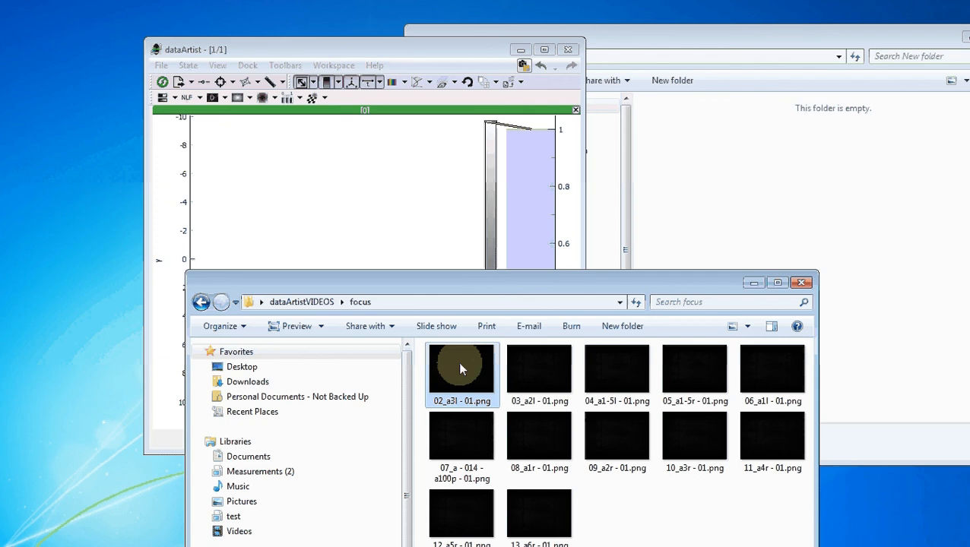
left_click_drag(459, 368, 689, 190)
left_click(339, 163)
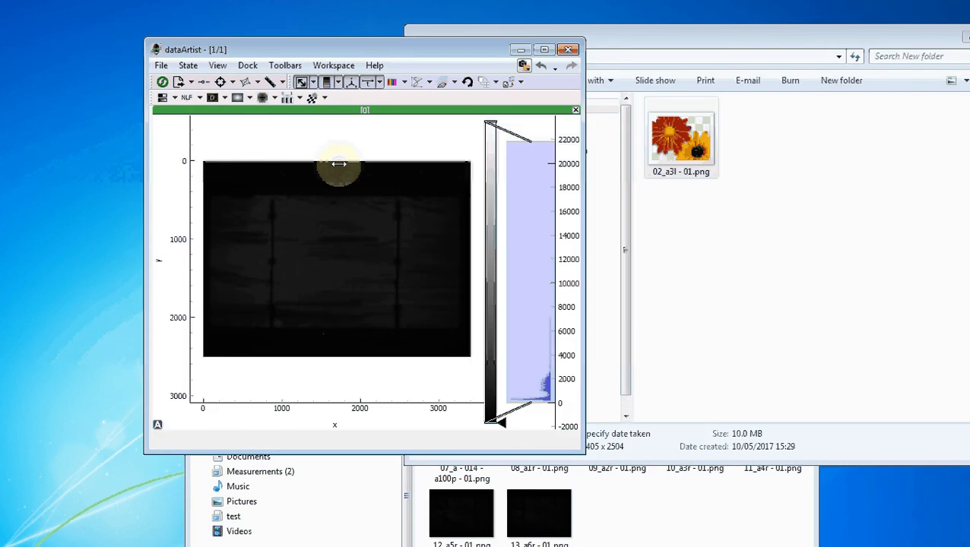
Step: Copy 03_a2l - 01.png from the focus folder into the watched New folder and return to dataArtist
left_click(634, 539)
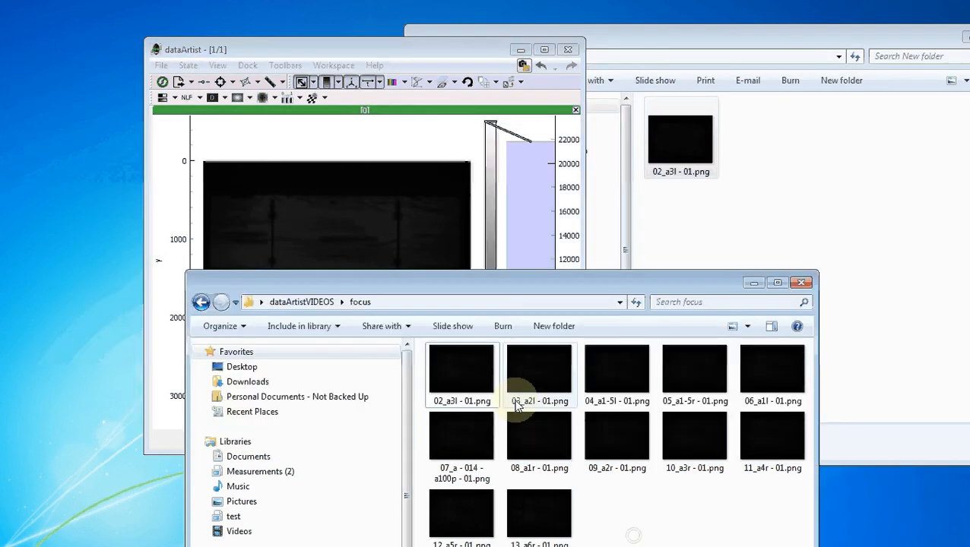
left_click_drag(514, 392, 718, 246)
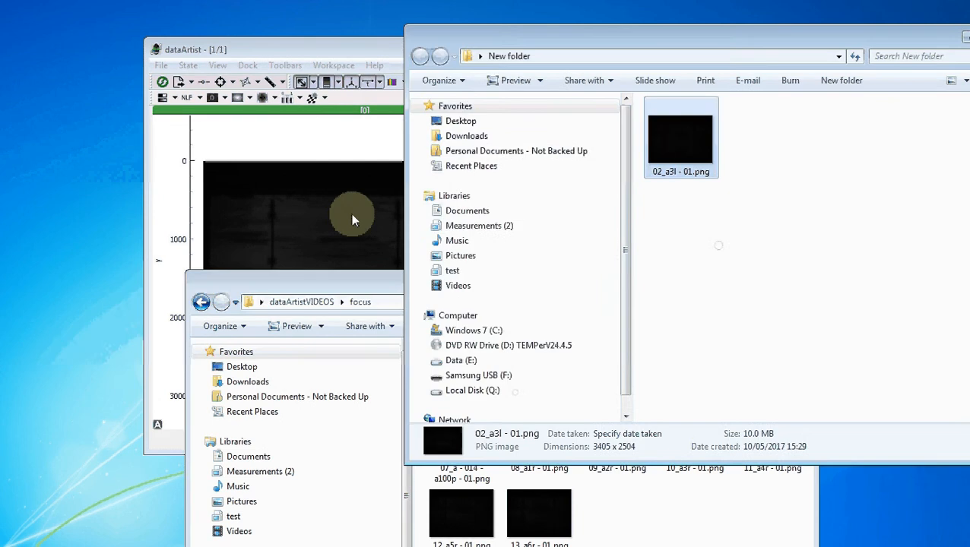
left_click(297, 202)
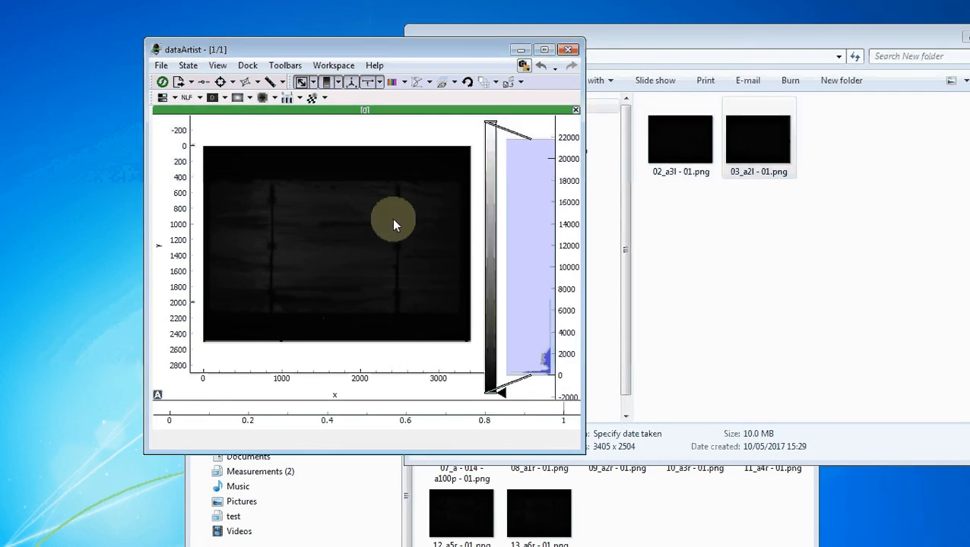
Step: Set Relative Sharpness to apply on the last layer and run it on display [0]
left_click(179, 99)
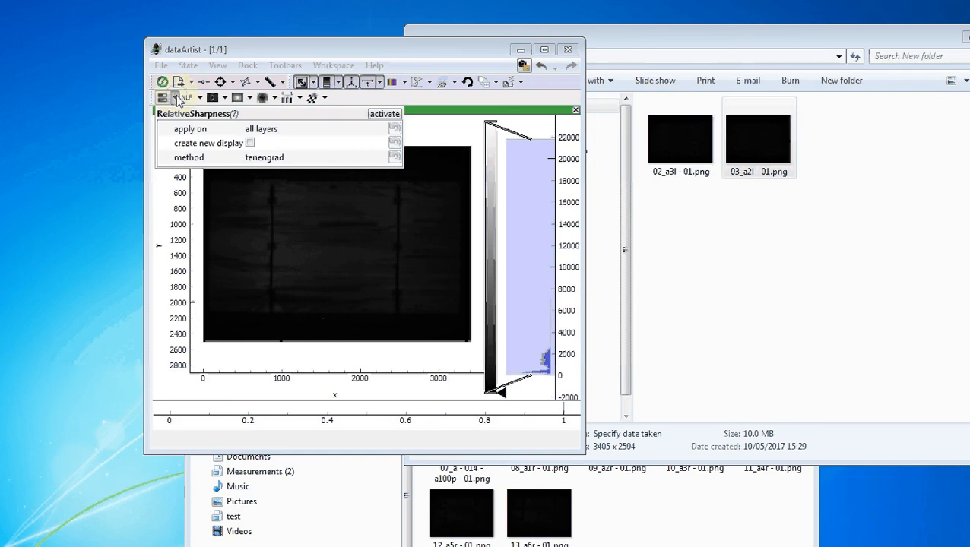
left_click(260, 129)
left_click(260, 128)
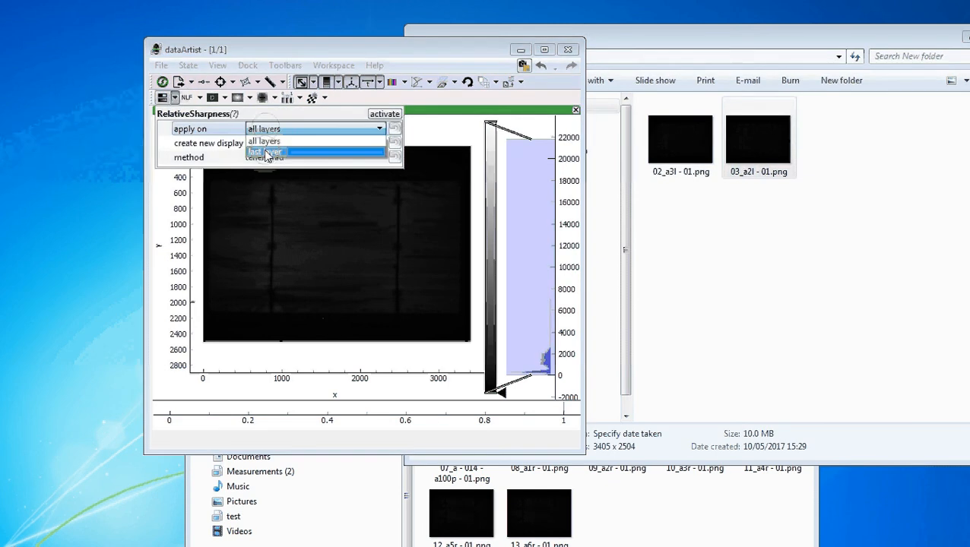
left_click(266, 152)
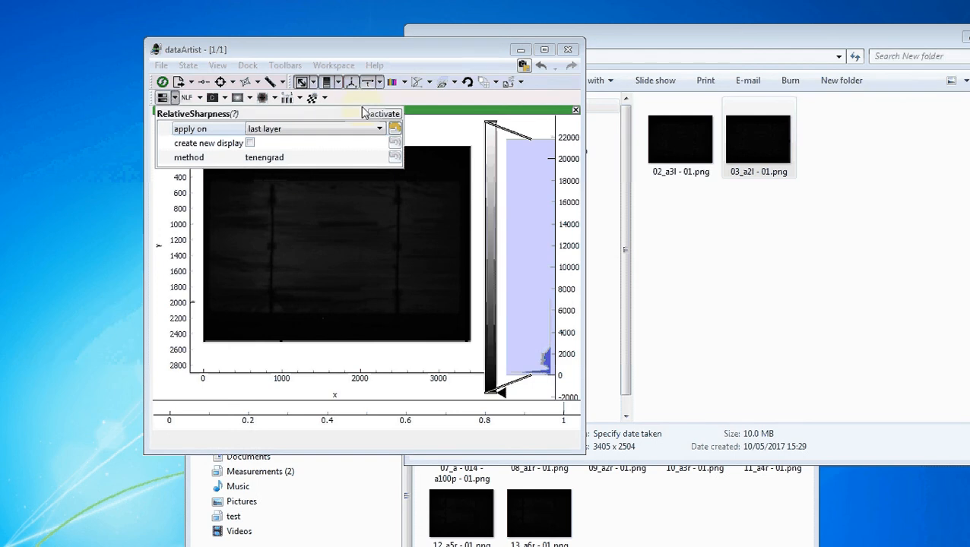
left_click(385, 114)
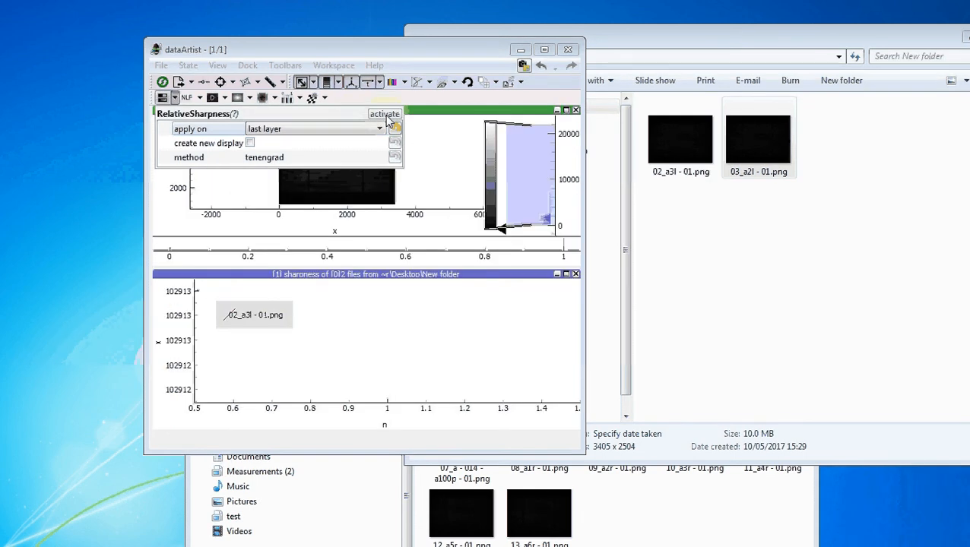
Step: Copy 04_a1-5l - 01.png from the focus folder into the watched New folder and update the sharpness plot in dataArtist
left_click(728, 243)
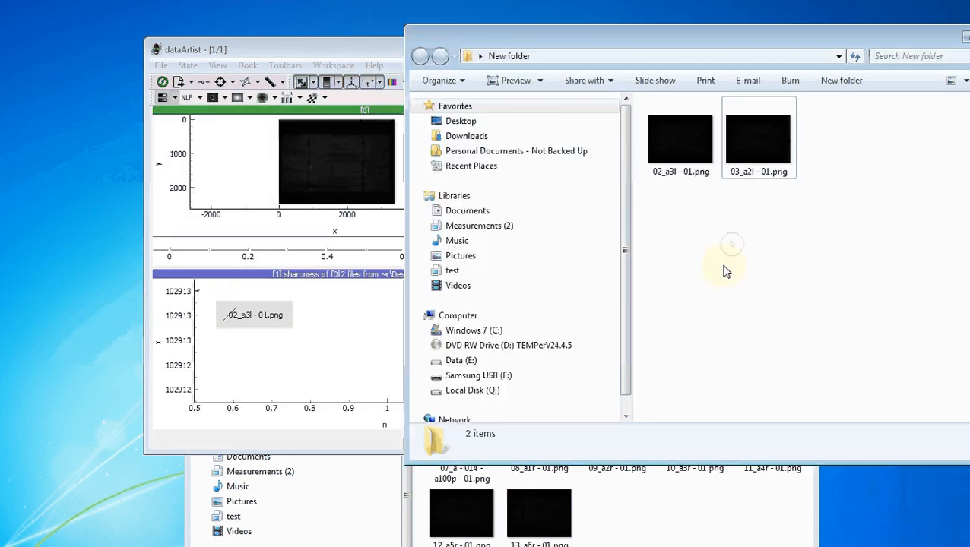
left_click(614, 496)
left_click(623, 379)
left_click_drag(622, 380, 806, 207)
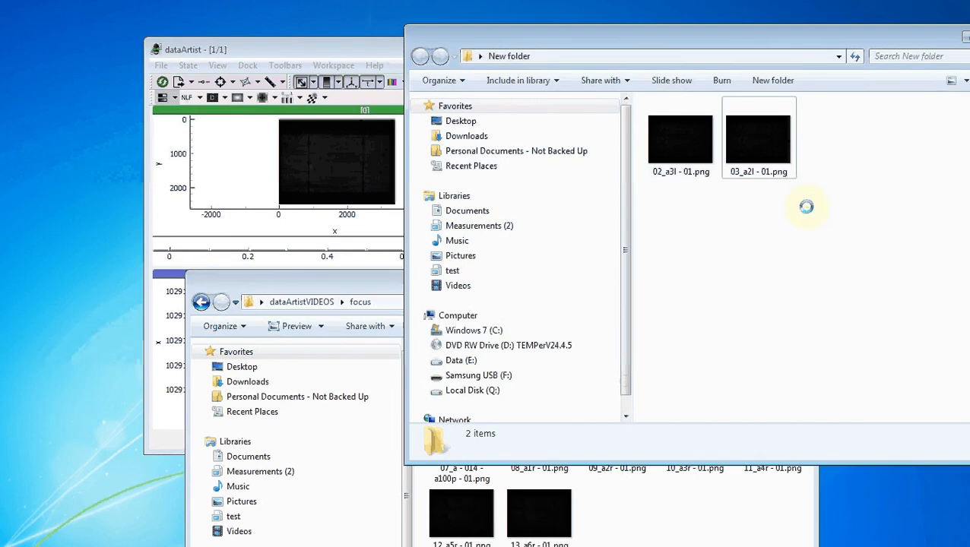
left_click(301, 198)
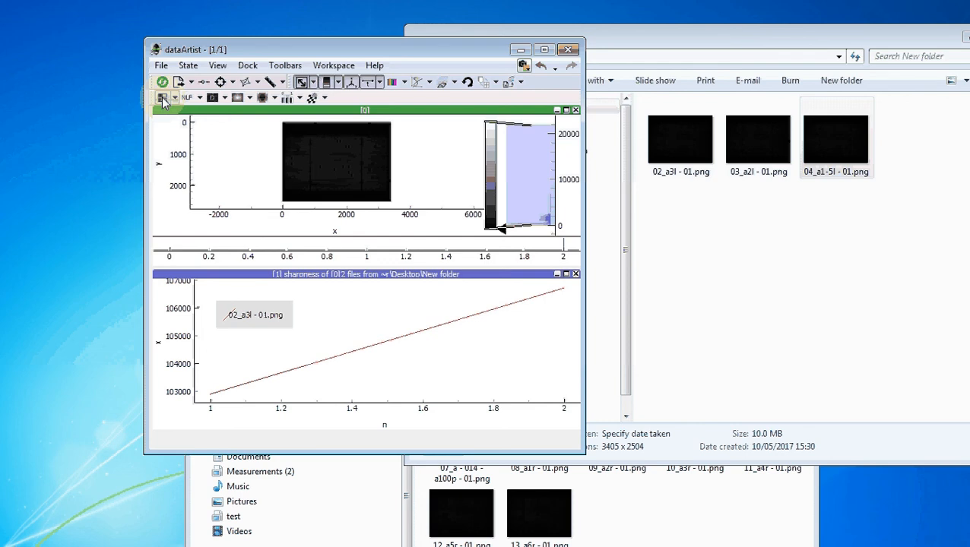
Step: Maximize the dataArtist window and review the list of keyboard shortcuts
double_click(220, 48)
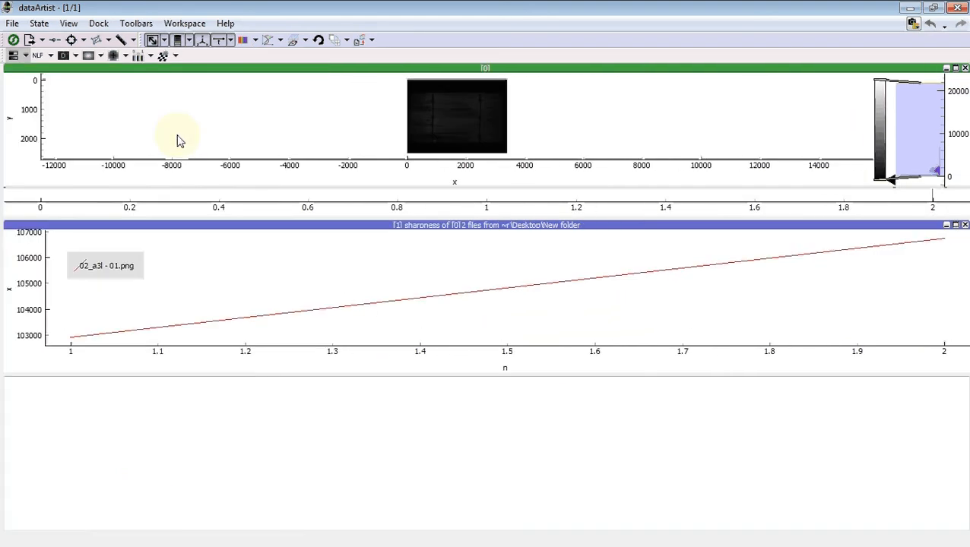
left_click(227, 24)
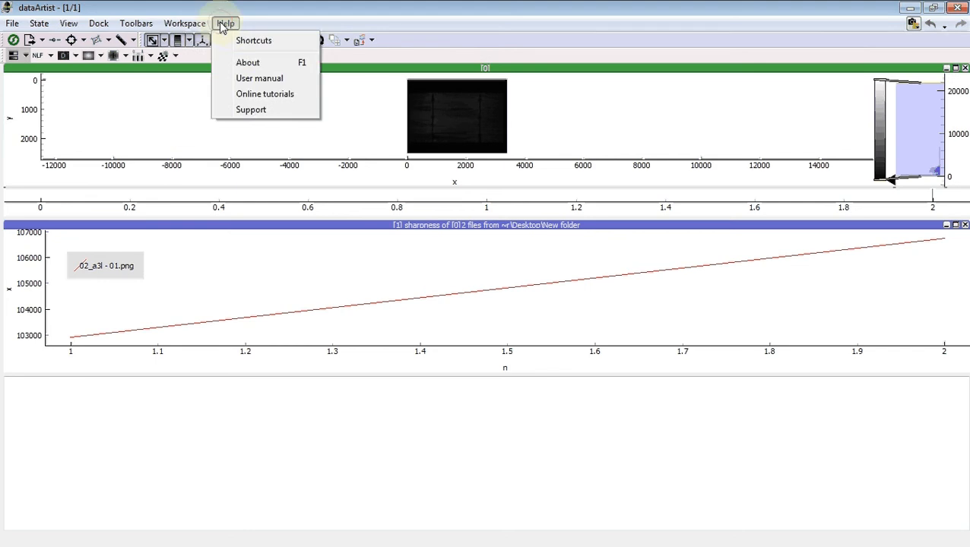
left_click(258, 41)
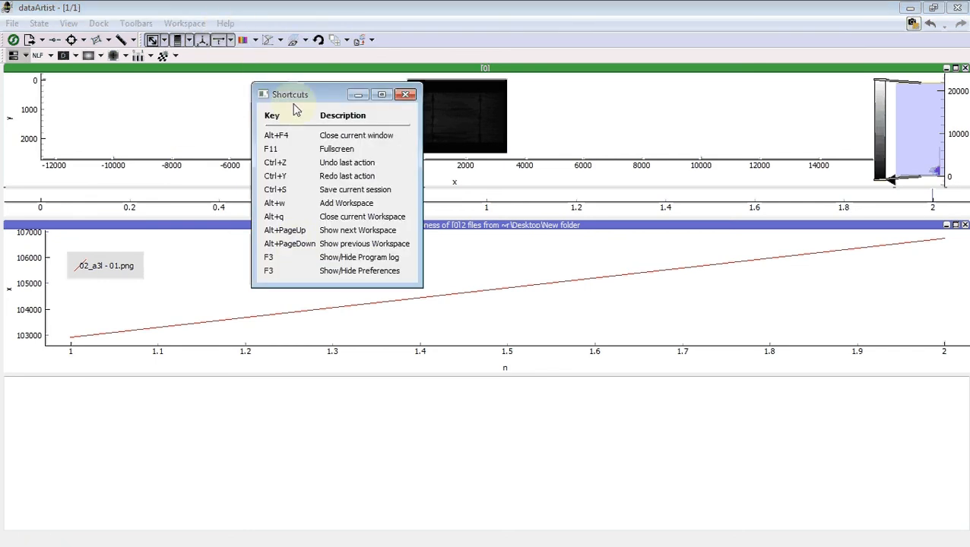
left_click(405, 94)
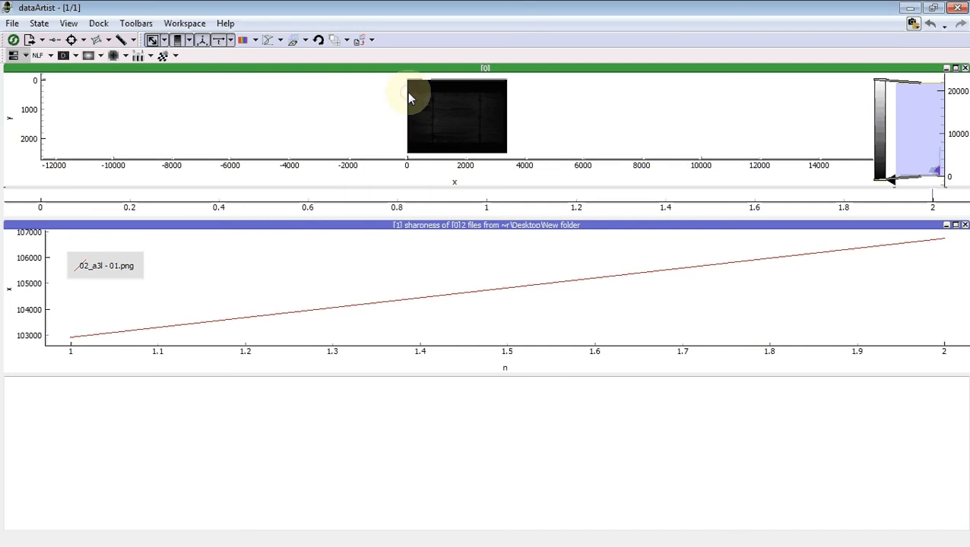
Step: Show the display preferences pane, widen it, and enable scripts for display [0]
key("F4")
key("F4")
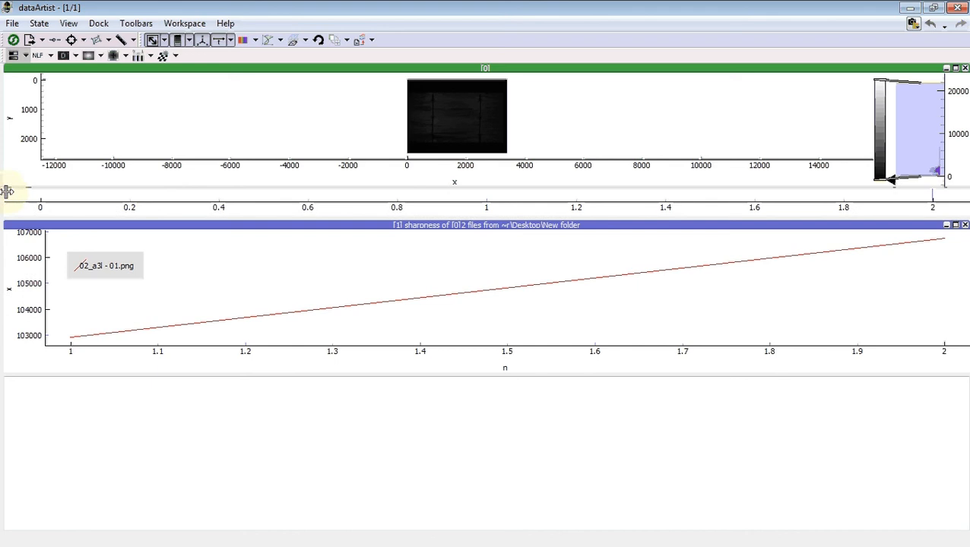
left_click_drag(31, 192, 420, 181)
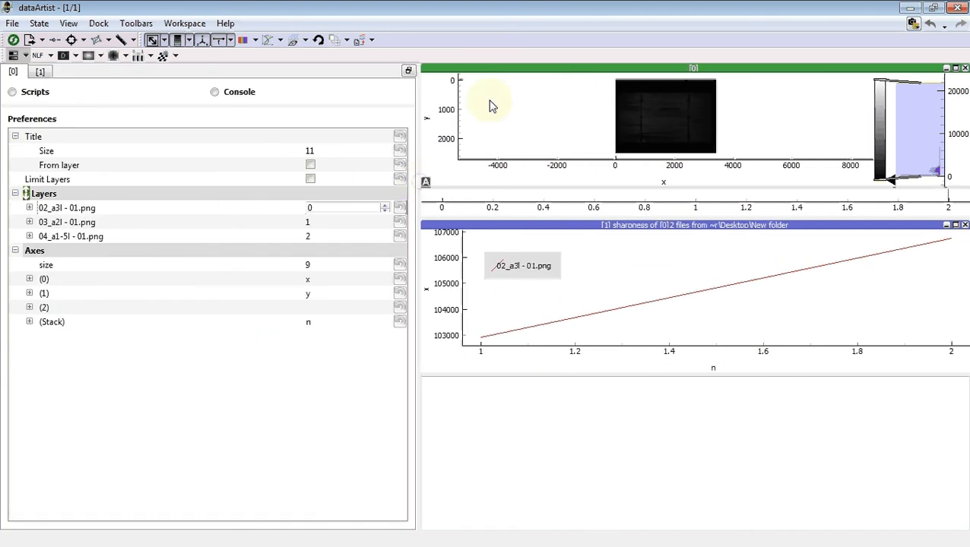
left_click(12, 92)
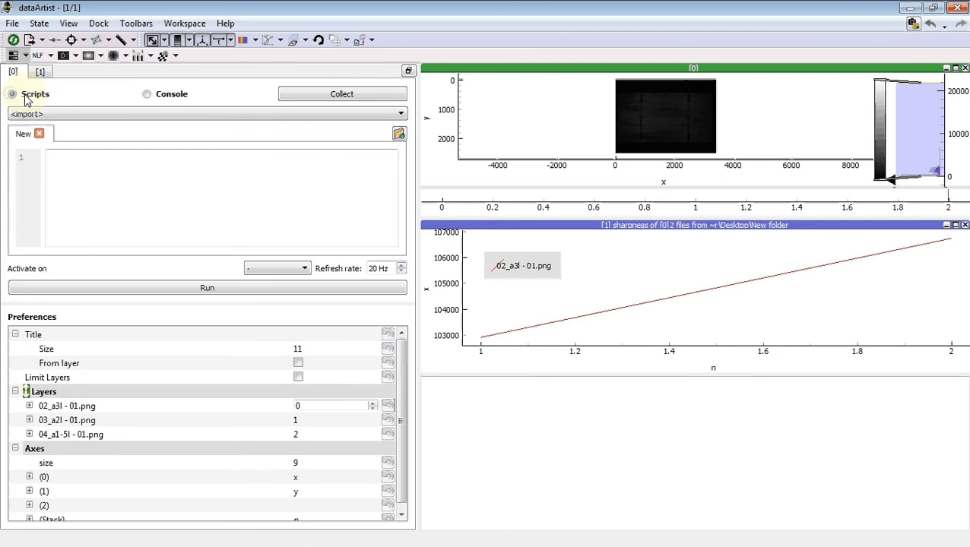
Step: Collect the Relative Sharpness tool call into the new script of display [0]
left_click(87, 207)
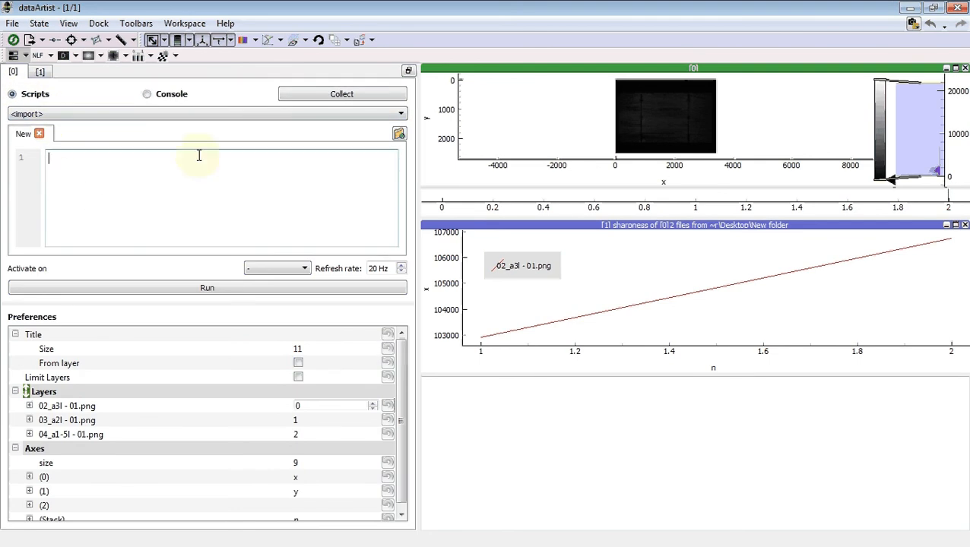
left_click(308, 98)
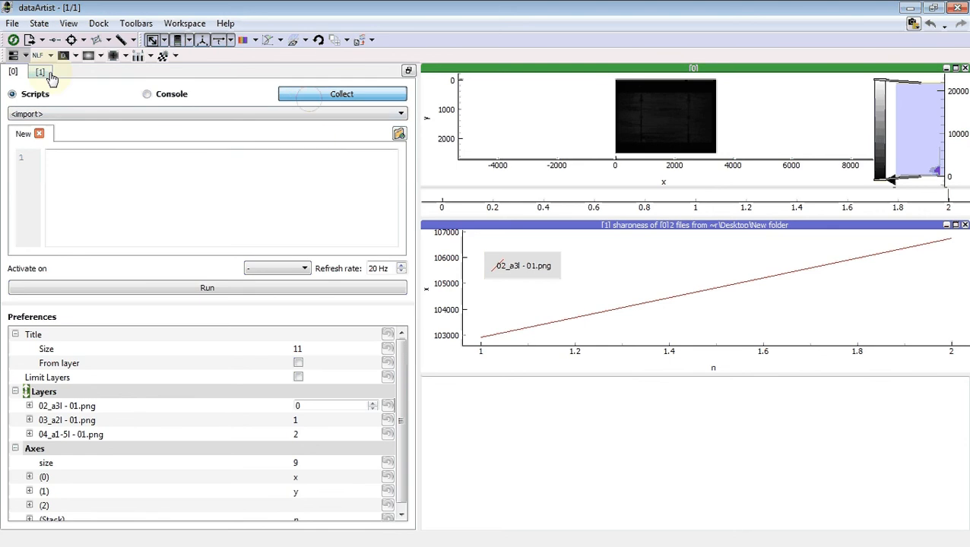
left_click(13, 56)
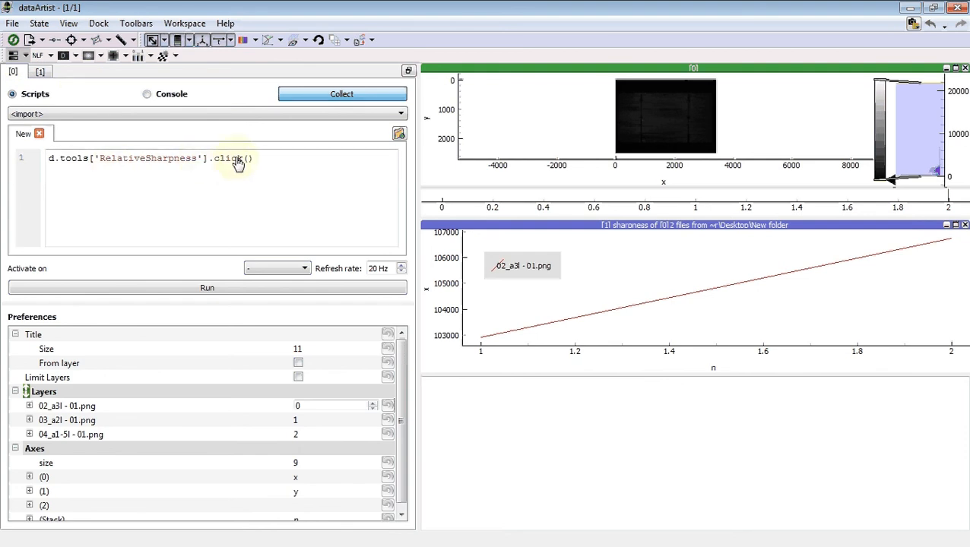
Step: Collect the 'create new display' parameter of Relative Sharpness into the script and delete that added line
left_click(28, 57)
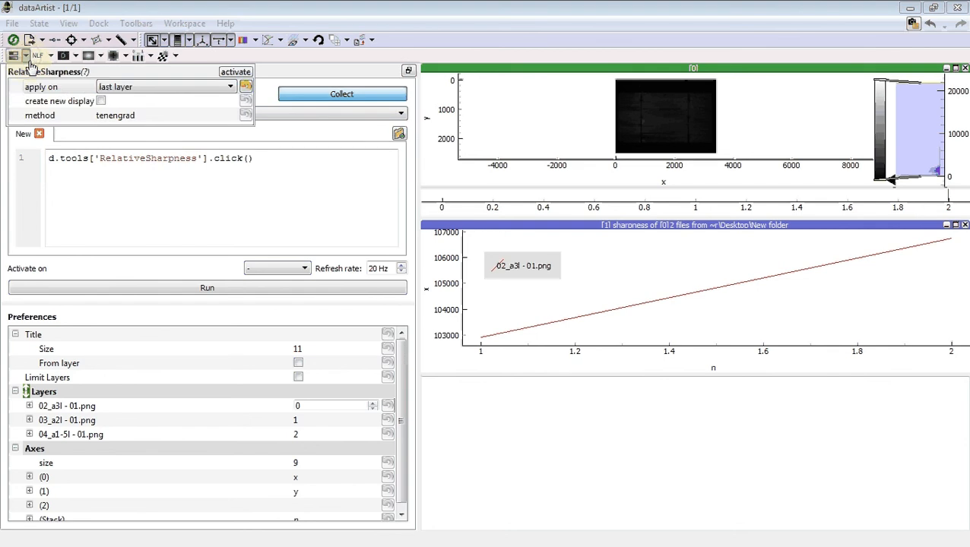
left_click(29, 101)
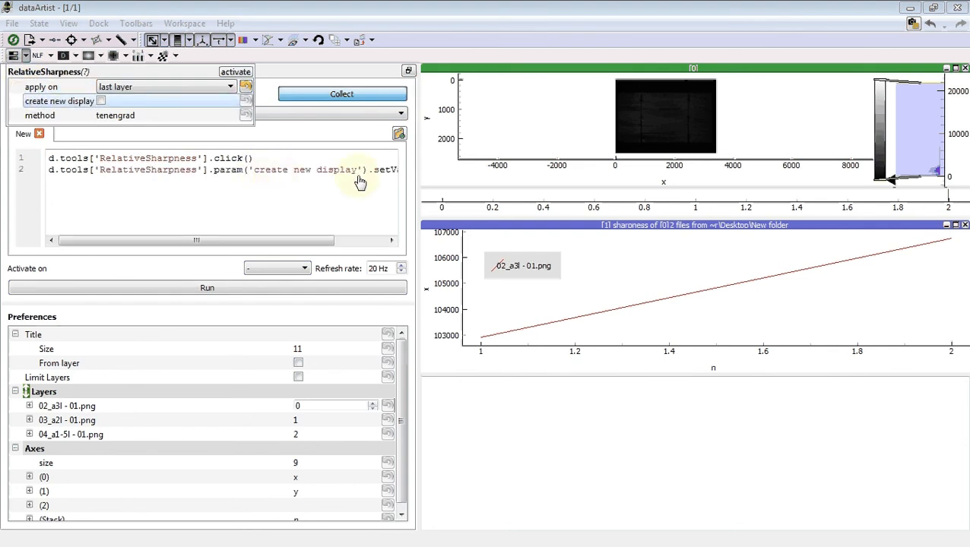
left_click(260, 89)
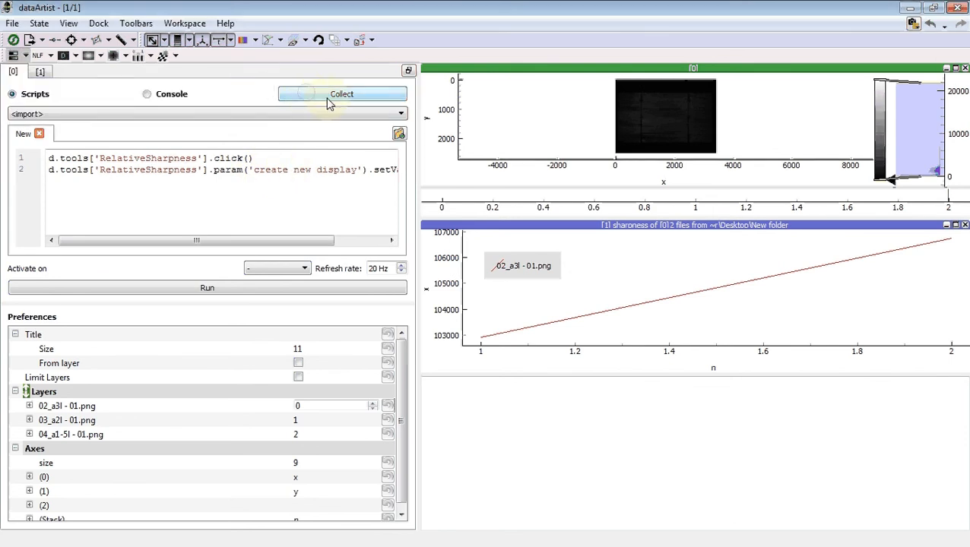
left_click_drag(222, 240, 301, 233)
triple_click(279, 169)
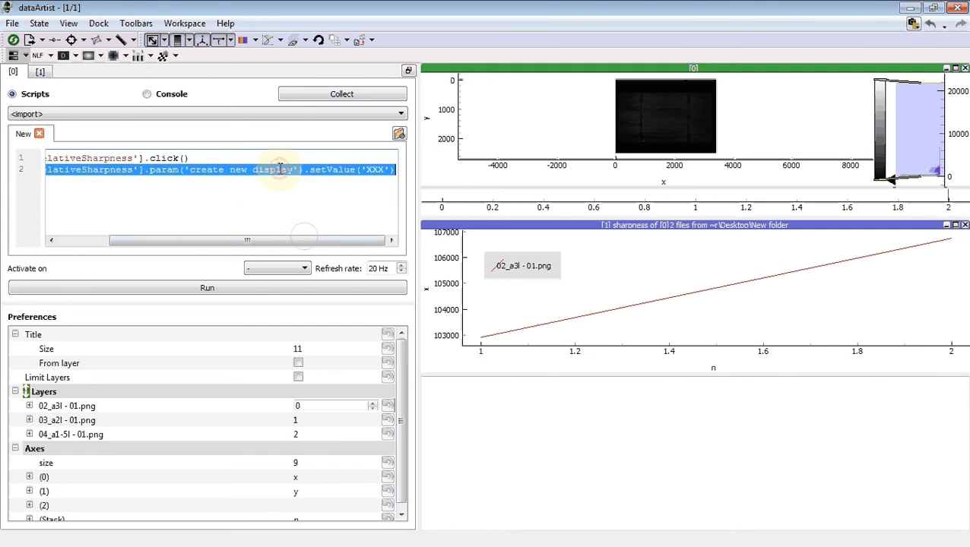
key("BackSpace")
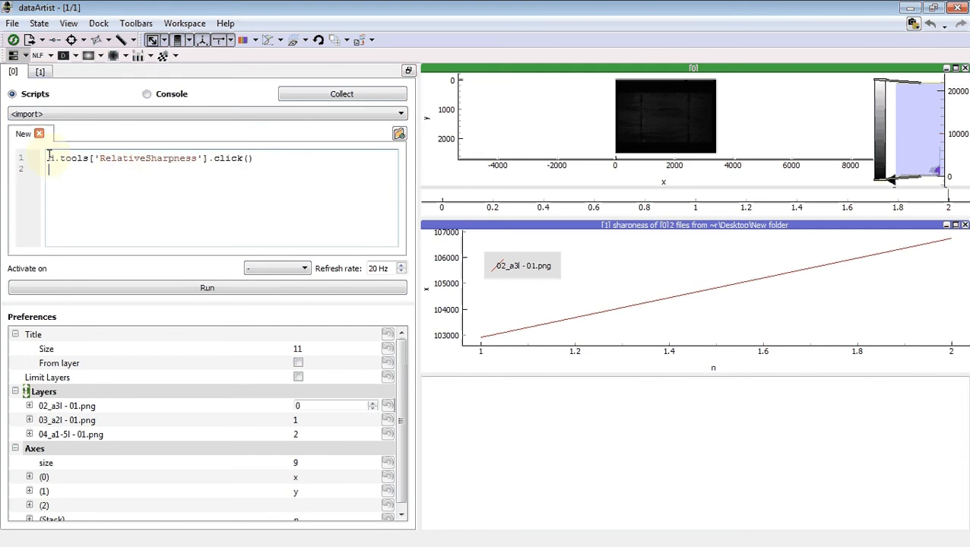
Step: Set the Relative Sharpness script to activate on New Data
left_click_drag(44, 157, 264, 157)
left_click(238, 158)
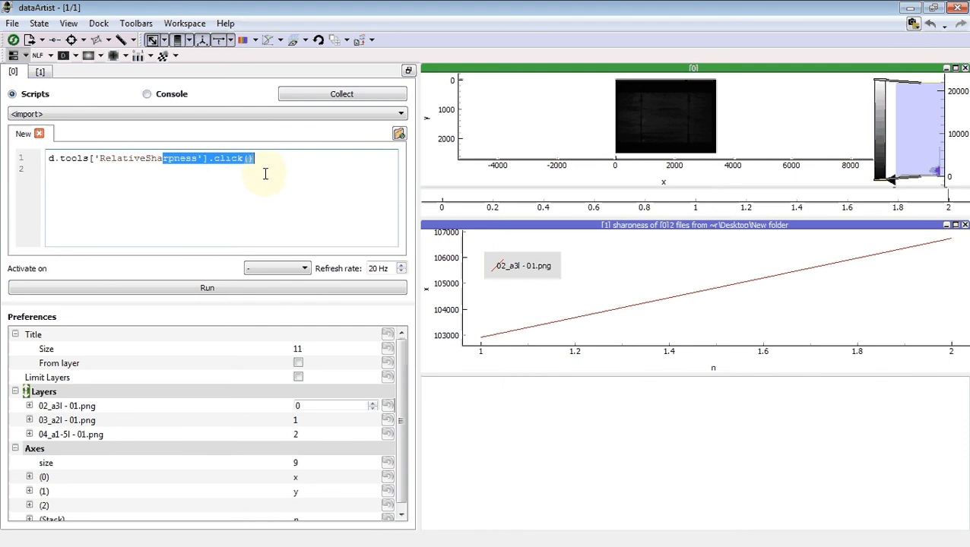
left_click(262, 270)
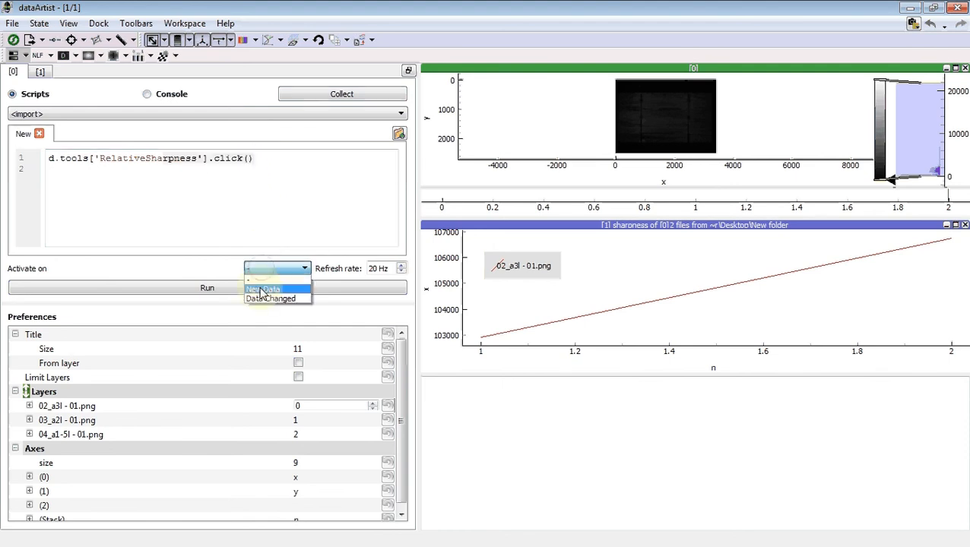
left_click(263, 289)
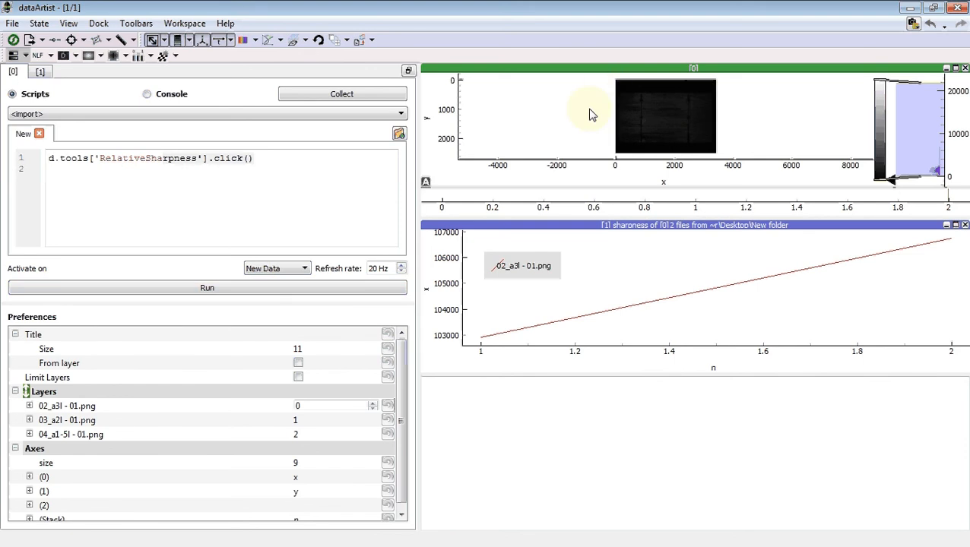
Step: Hide the display preferences pane and the empty area below the sharpness plot
key("F4")
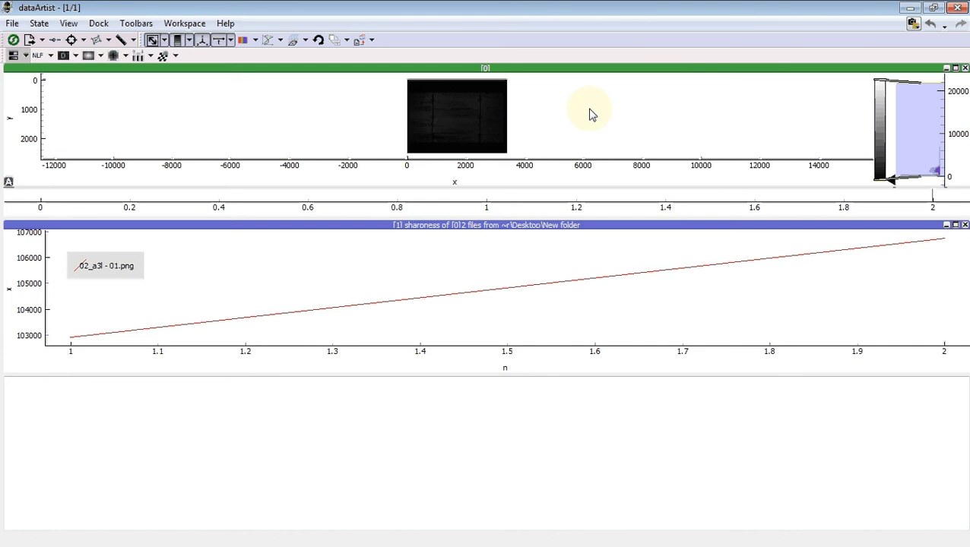
left_click(510, 458)
key("F5")
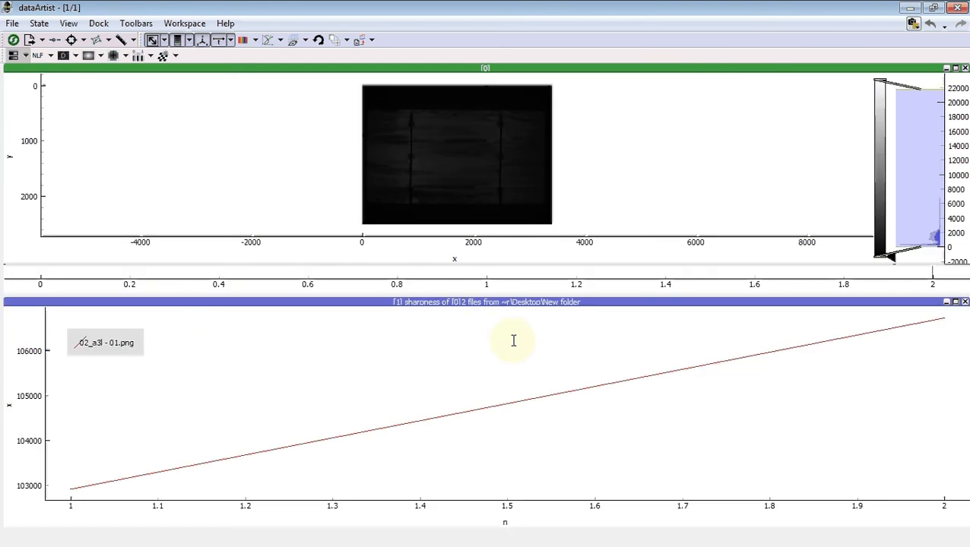
Step: Un-maximize dataArtist, copy 05_a1-5r - 01.png from the focus folder into the watched New folder, and return to the sharpness plot
left_click_drag(520, 11, 324, 85)
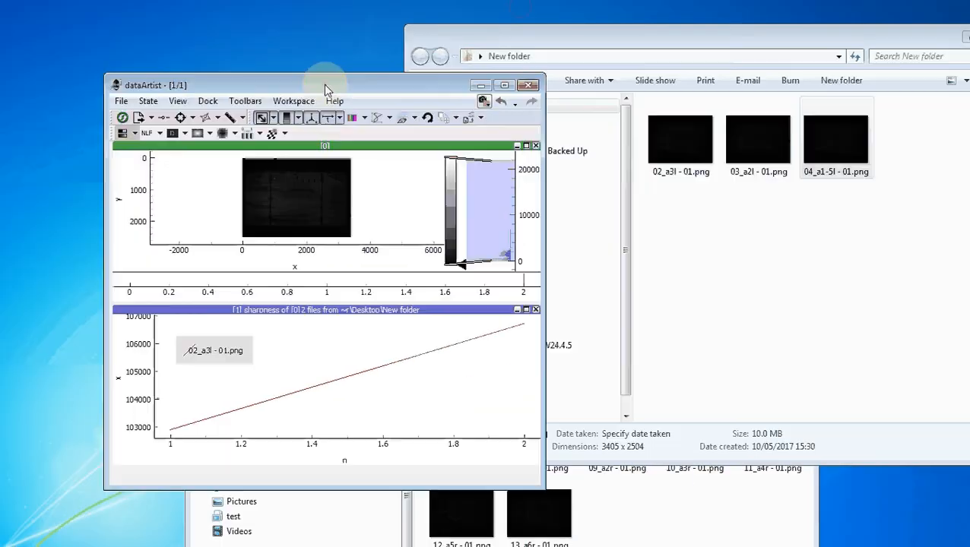
left_click(659, 523)
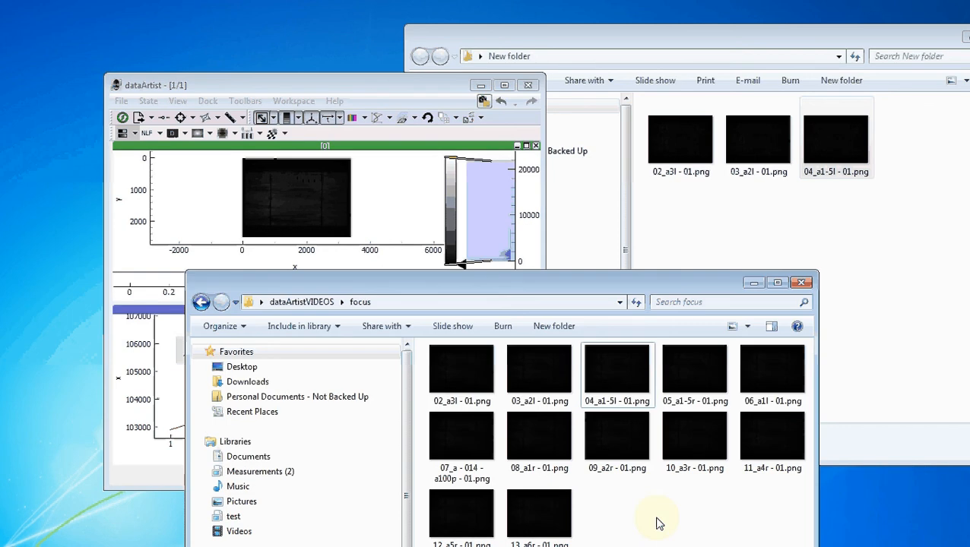
left_click_drag(677, 394, 846, 221)
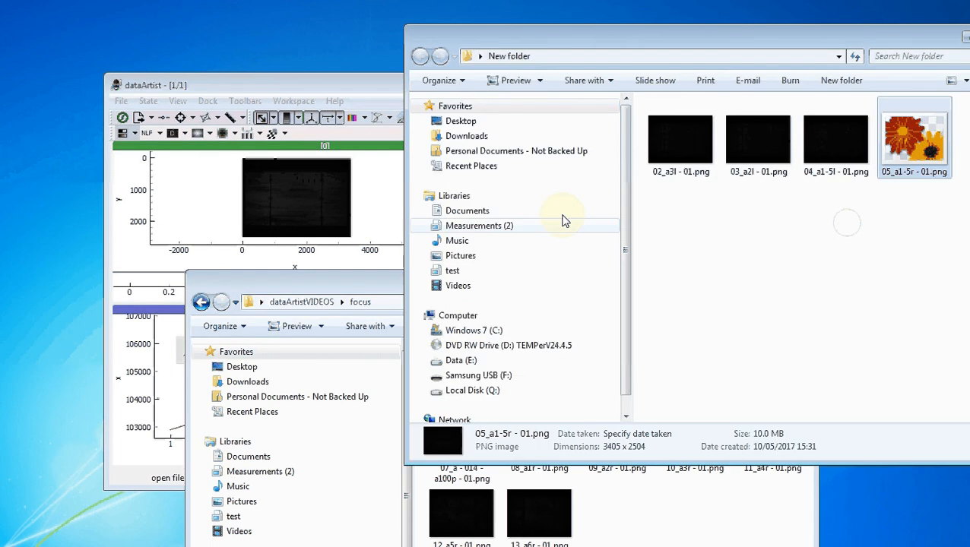
left_click(230, 183)
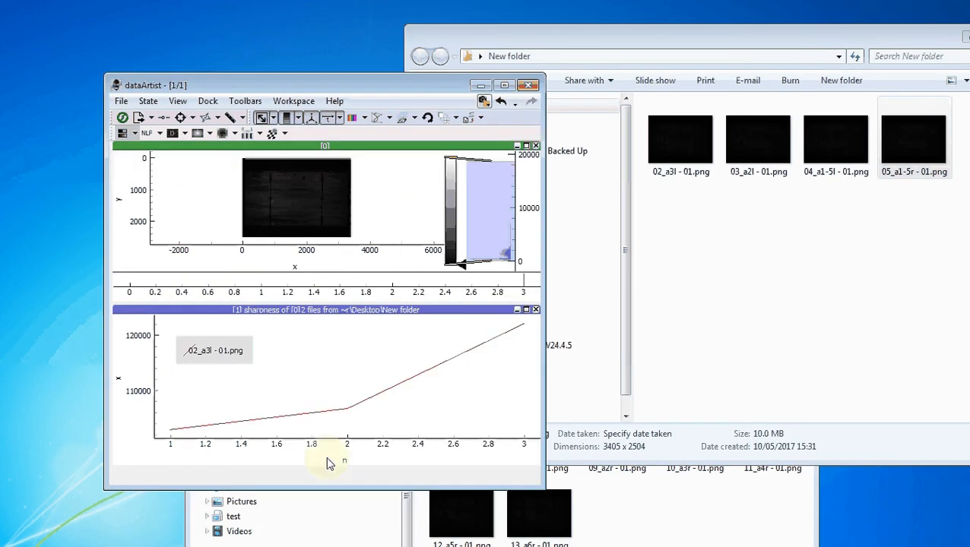
left_click(606, 476)
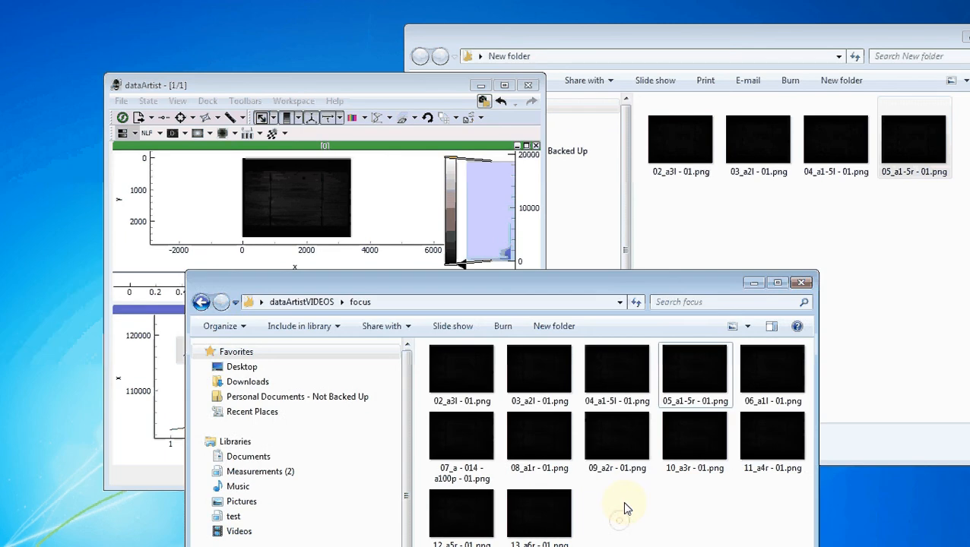
left_click(612, 384)
left_click_drag(607, 385, 794, 231)
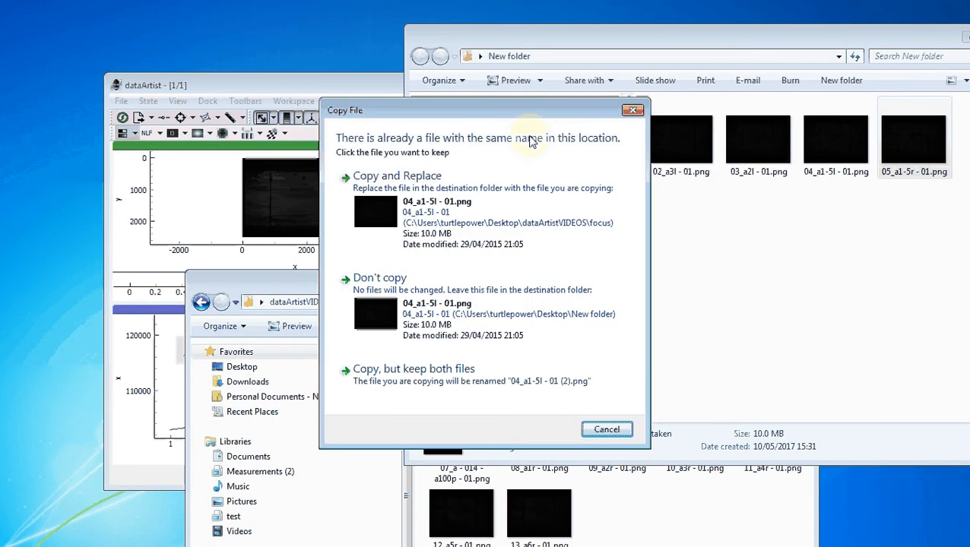
left_click(605, 430)
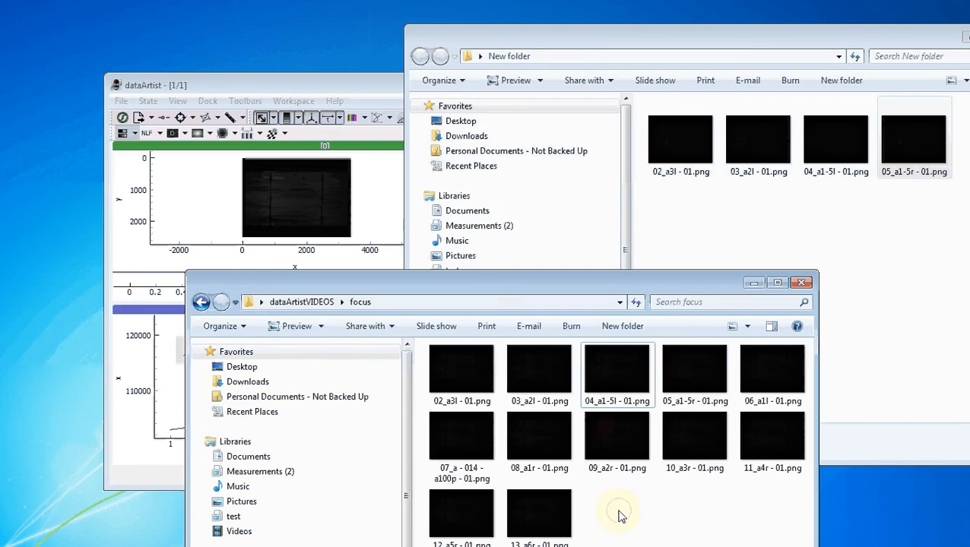
left_click(619, 513)
left_click_drag(660, 357, 844, 237)
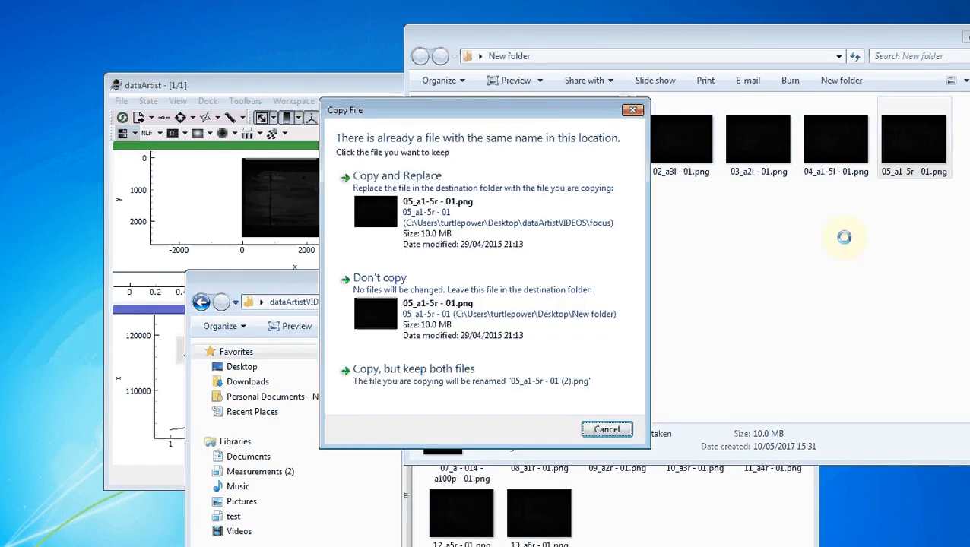
left_click(632, 110)
Step: Copy 06_a1l - 01.png from the focus folder into the watched New folder
left_click(676, 501)
left_click_drag(758, 363, 855, 260)
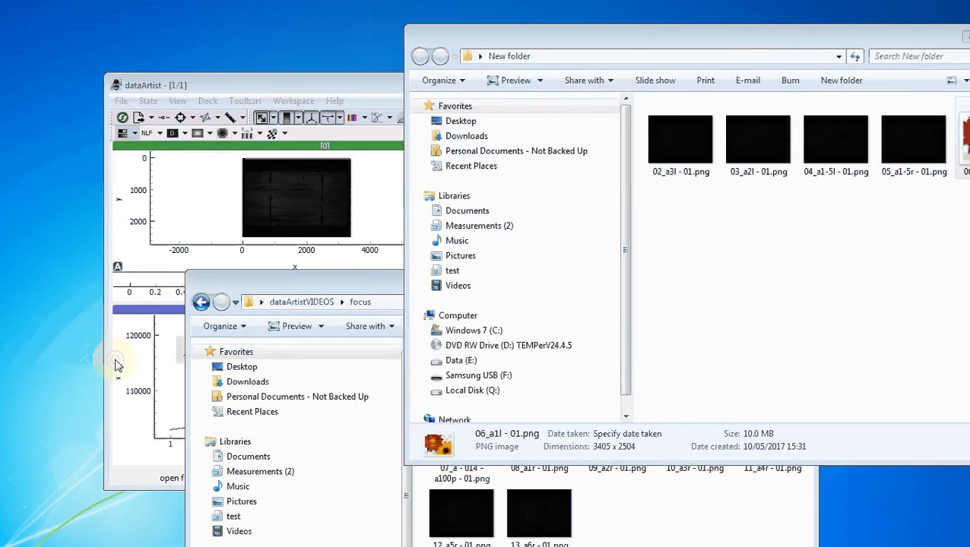
Step: Switch to dataArtist, then move and shrink its window so the plot stays clear of both folder windows
left_click(120, 363)
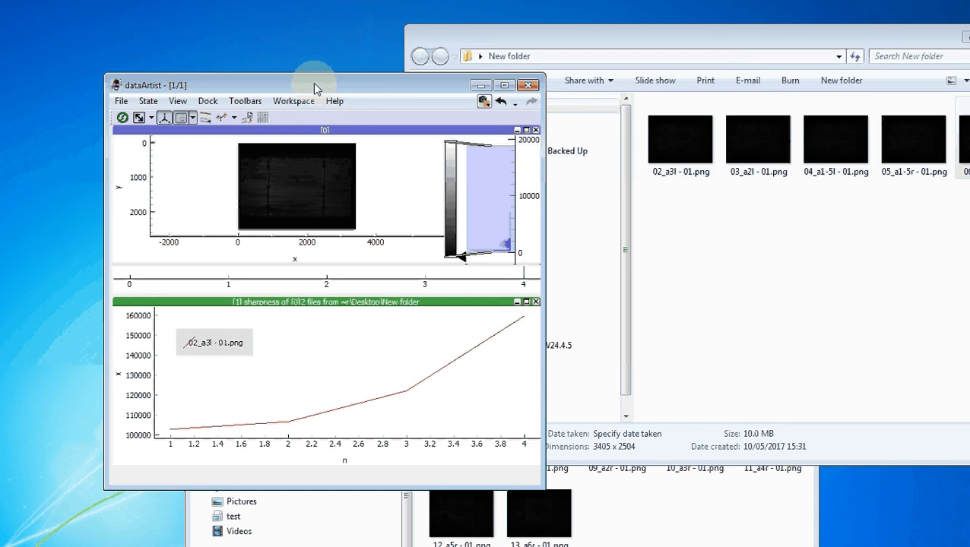
left_click_drag(313, 83, 217, 11)
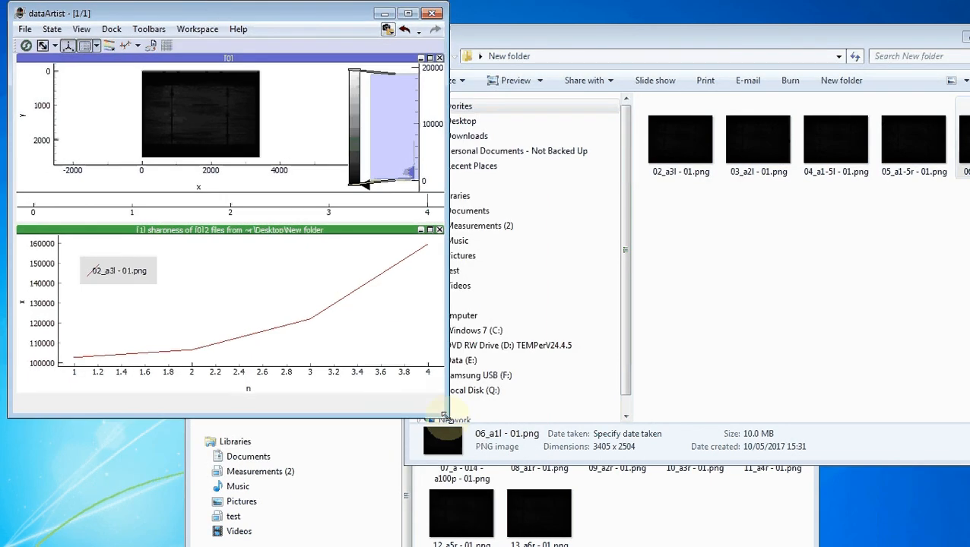
left_click_drag(449, 420, 336, 307)
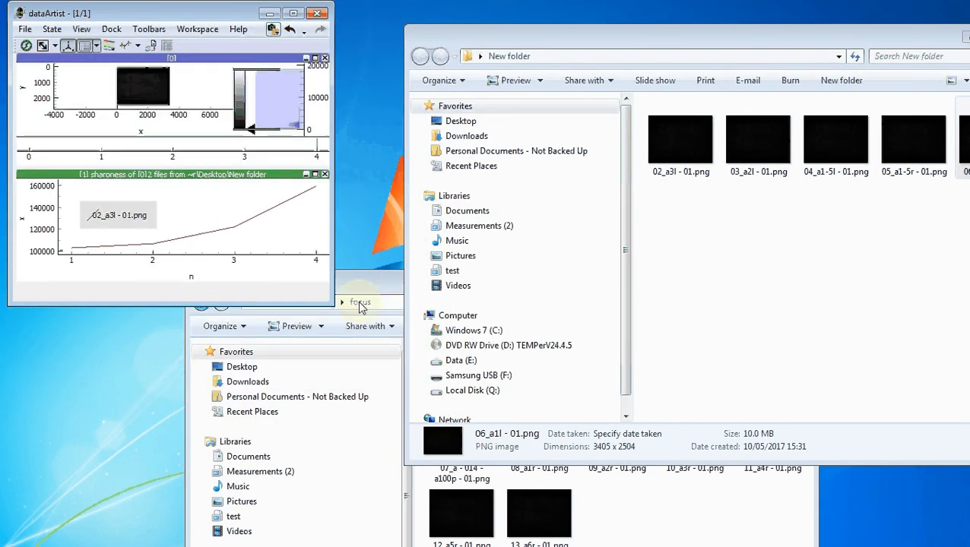
Step: Copy 07_a - 014 - a100p - 01.png, 08_a1r - 01.png and 09_a2r - 01.png one at a time from the focus folder into New folder
left_click(673, 494)
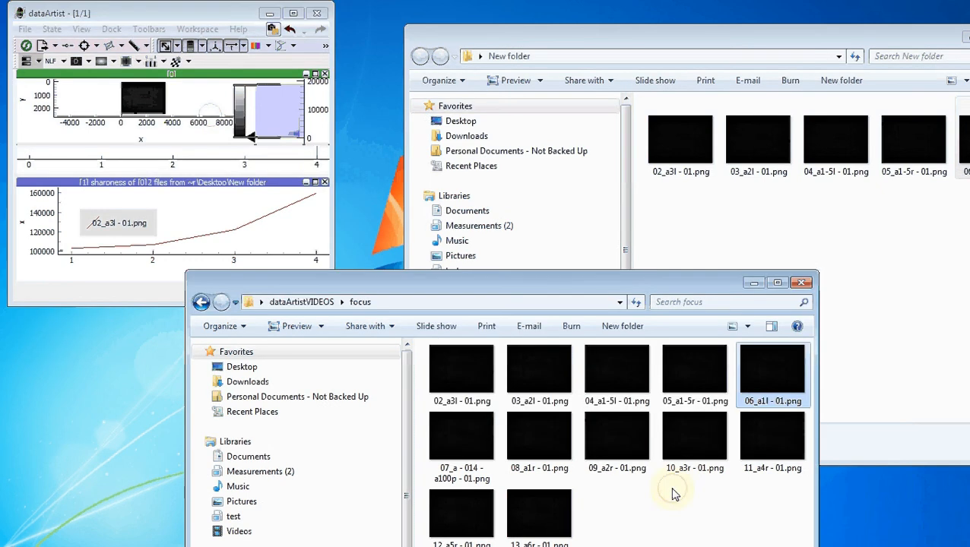
left_click_drag(464, 443, 732, 211)
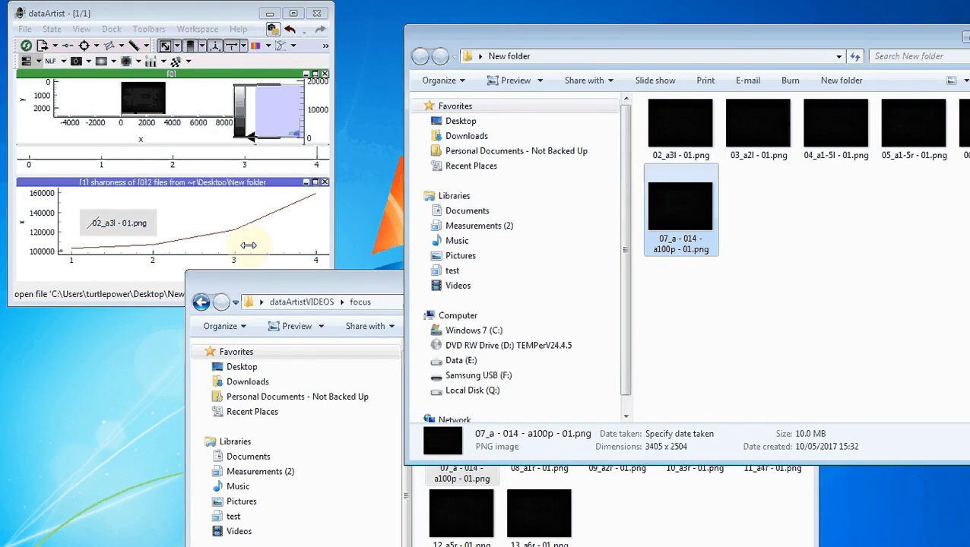
left_click(541, 478)
left_click_drag(551, 435, 758, 248)
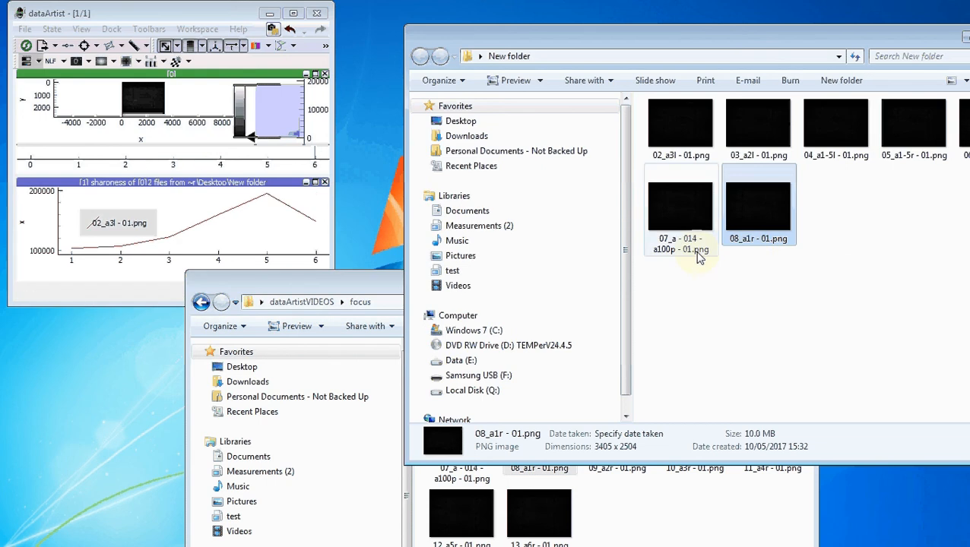
left_click(666, 503)
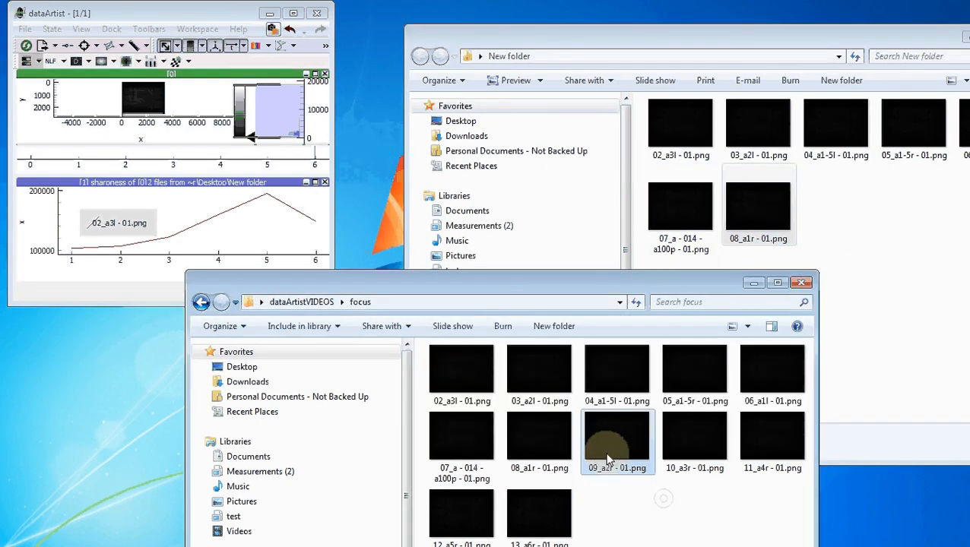
left_click_drag(612, 449, 897, 226)
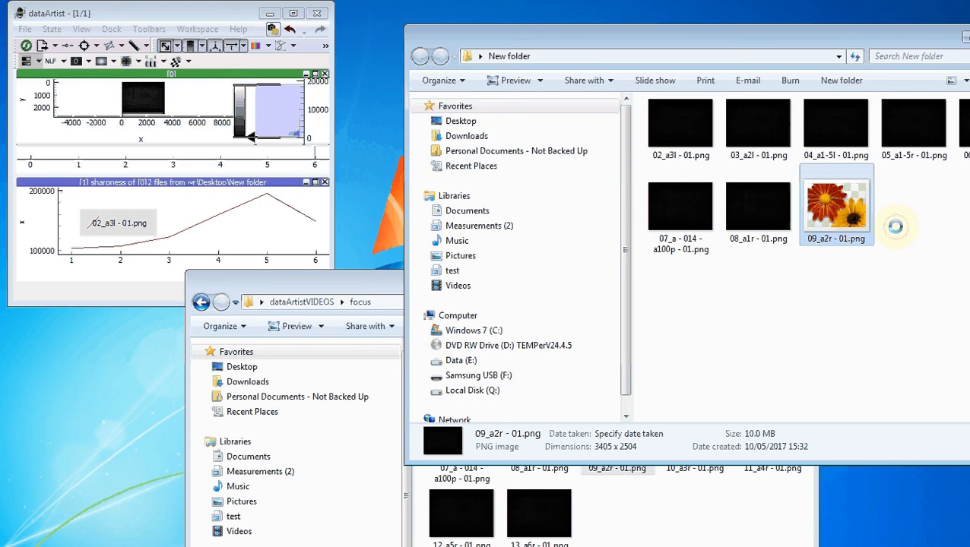